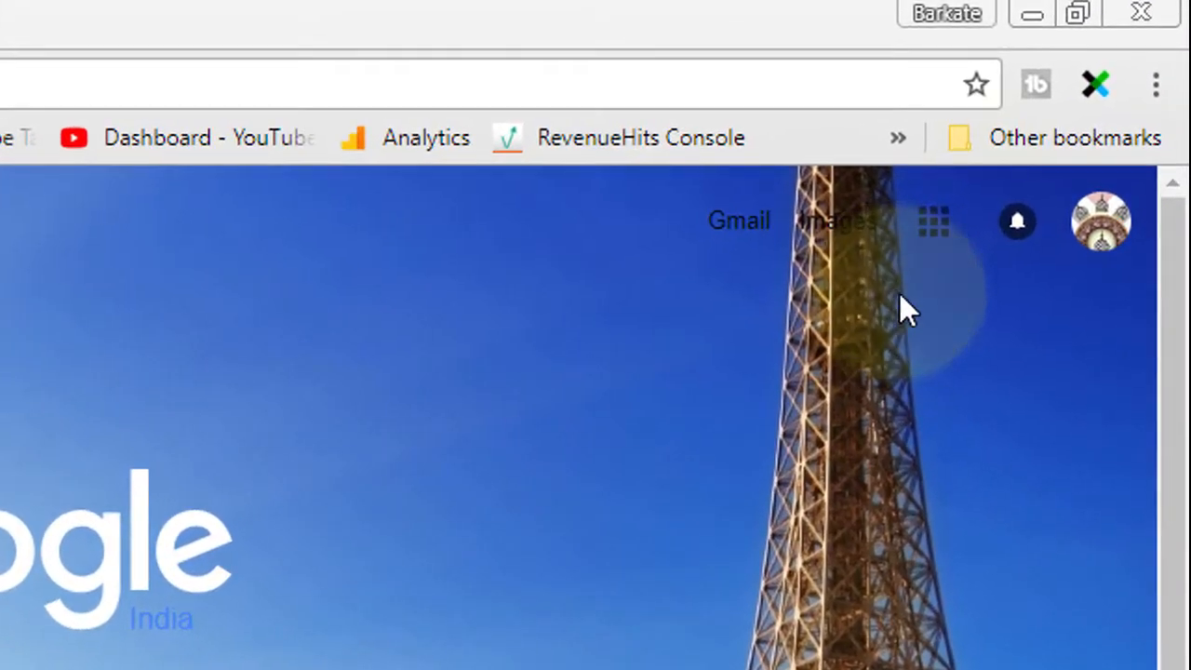
Step: Open the Customize fonts page from the Appearance section of the browser settings
left_click(1156, 88)
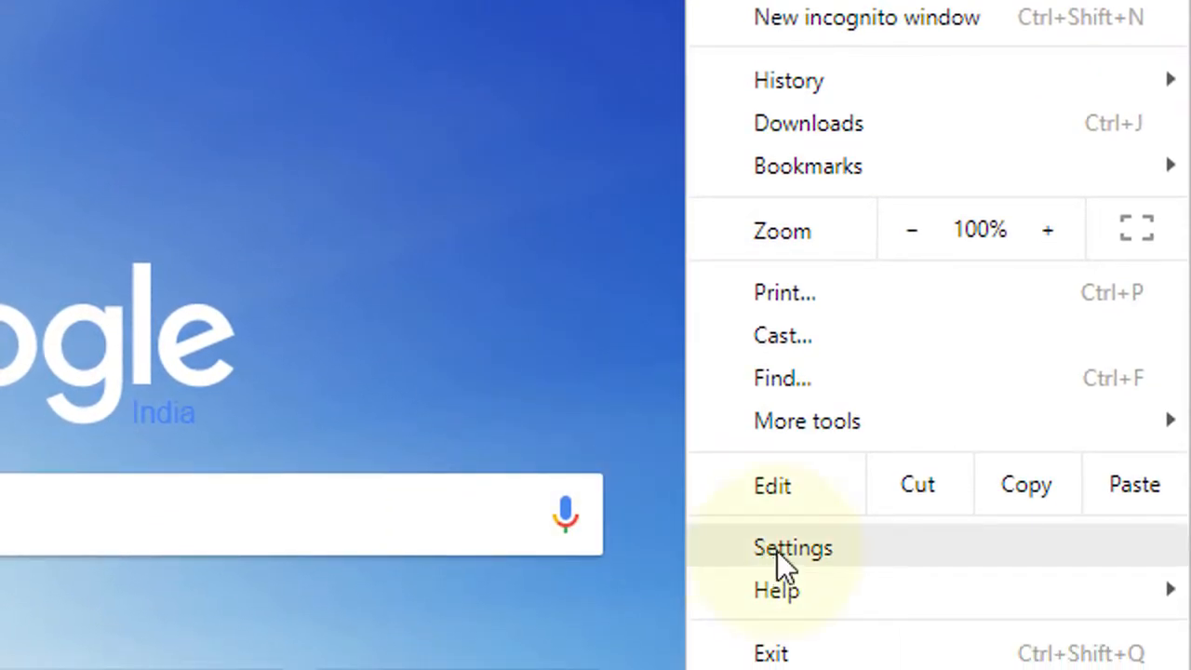
left_click(776, 549)
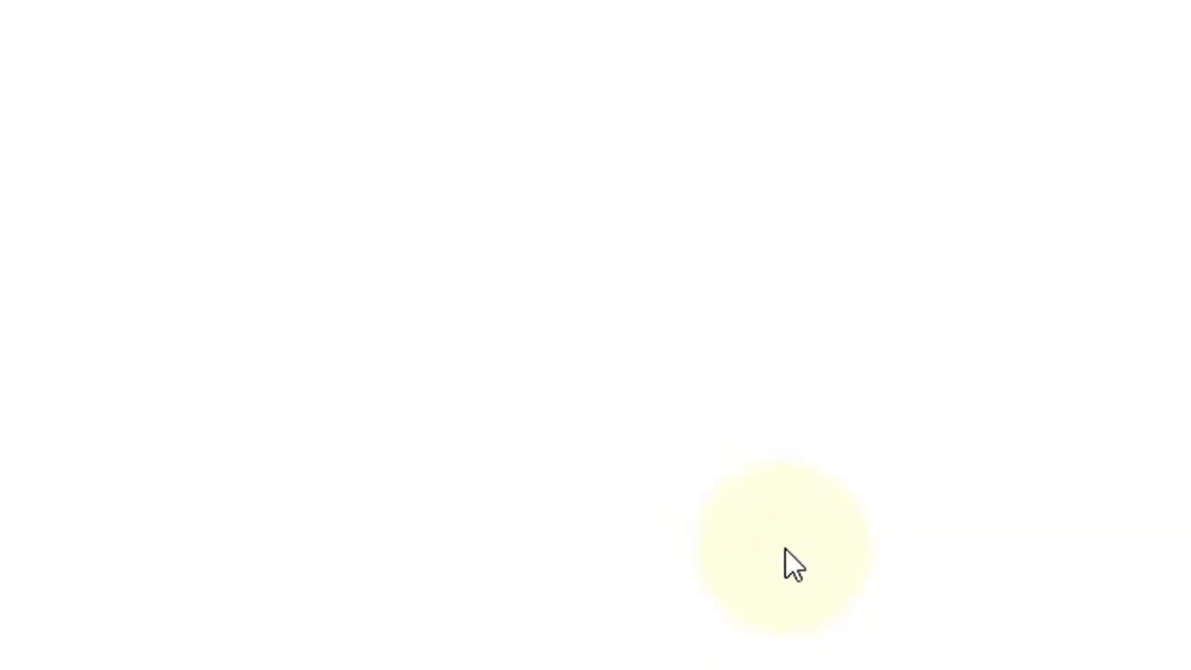
scroll(806, 277, "down", 5)
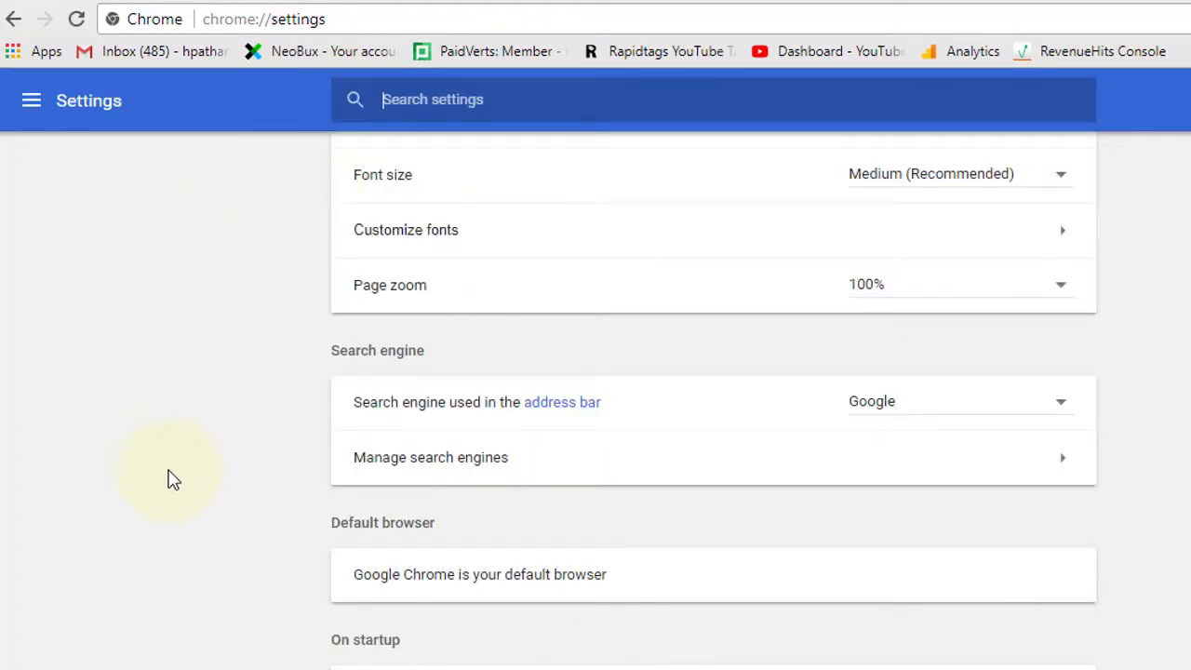
scroll(162, 464, "up", 4)
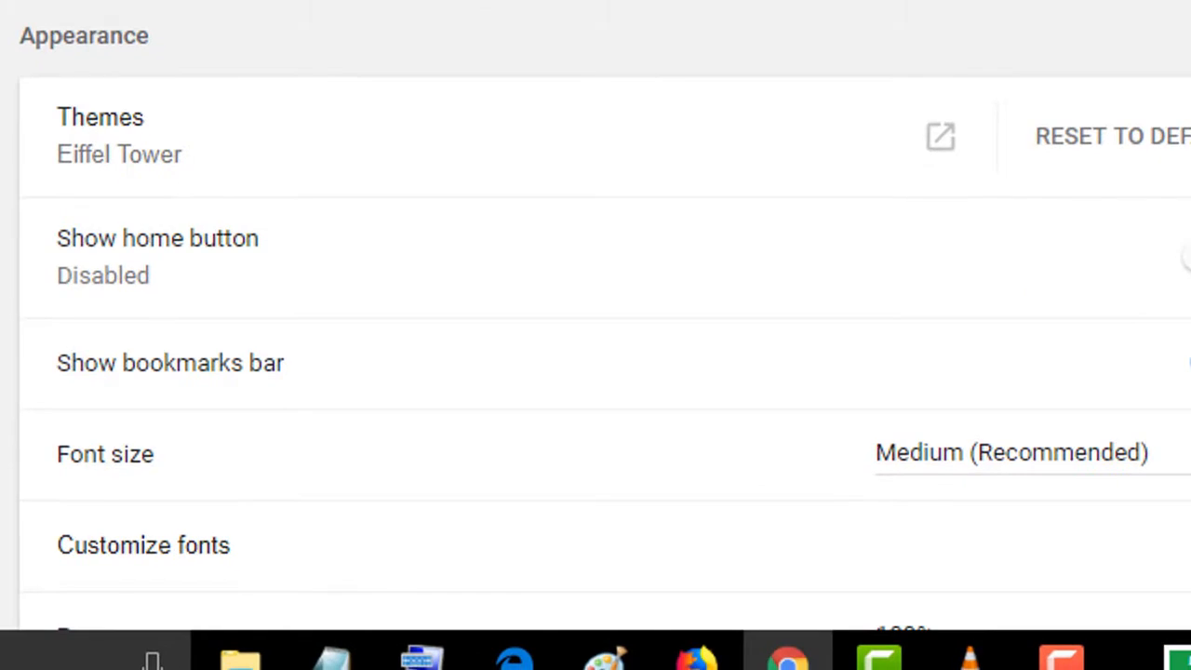
scroll(18, 456, "down", 2)
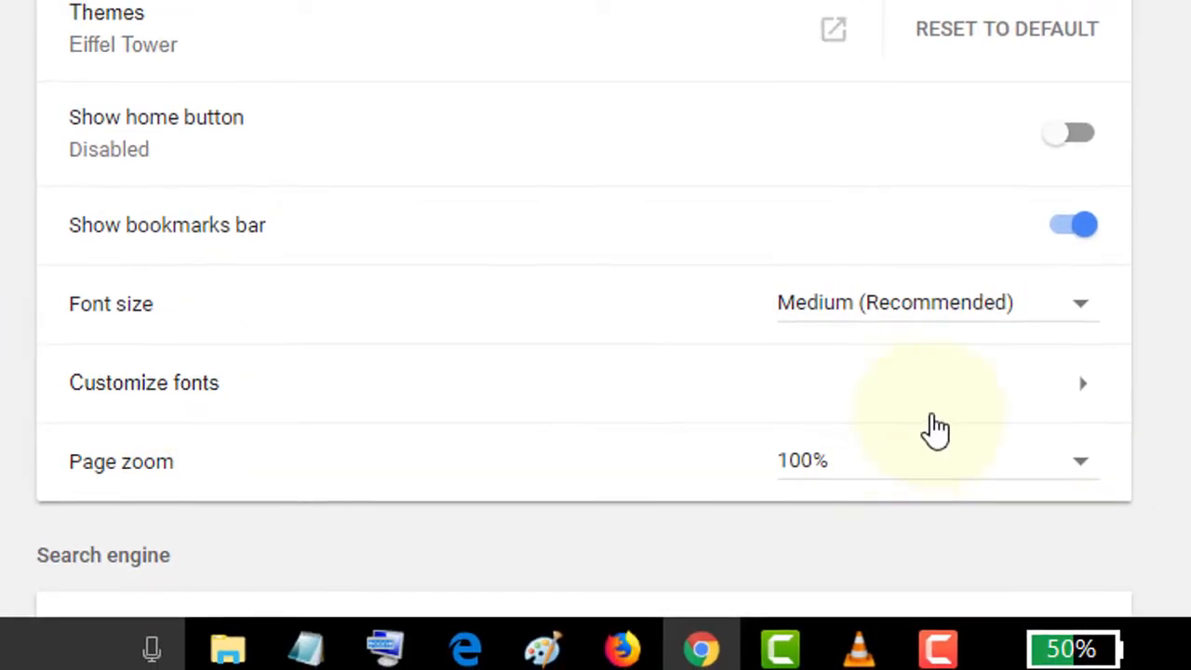
left_click(1081, 385)
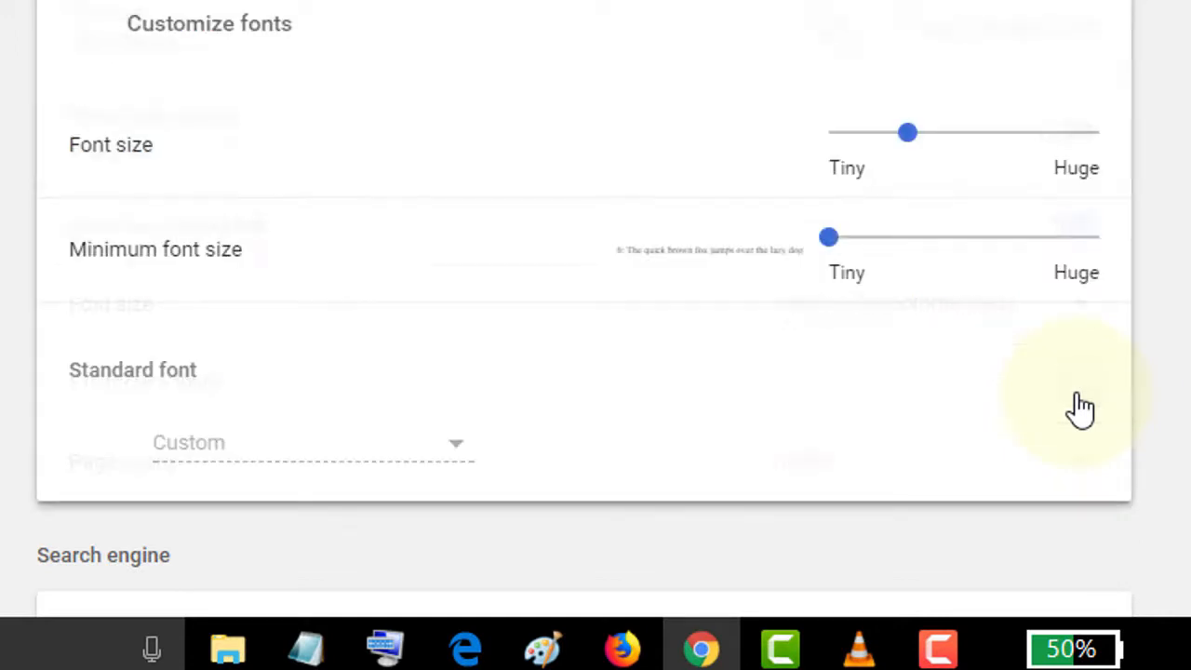
Step: Set the font size to 20 and the minimum font size to 12
scroll(1081, 407, "down", 2)
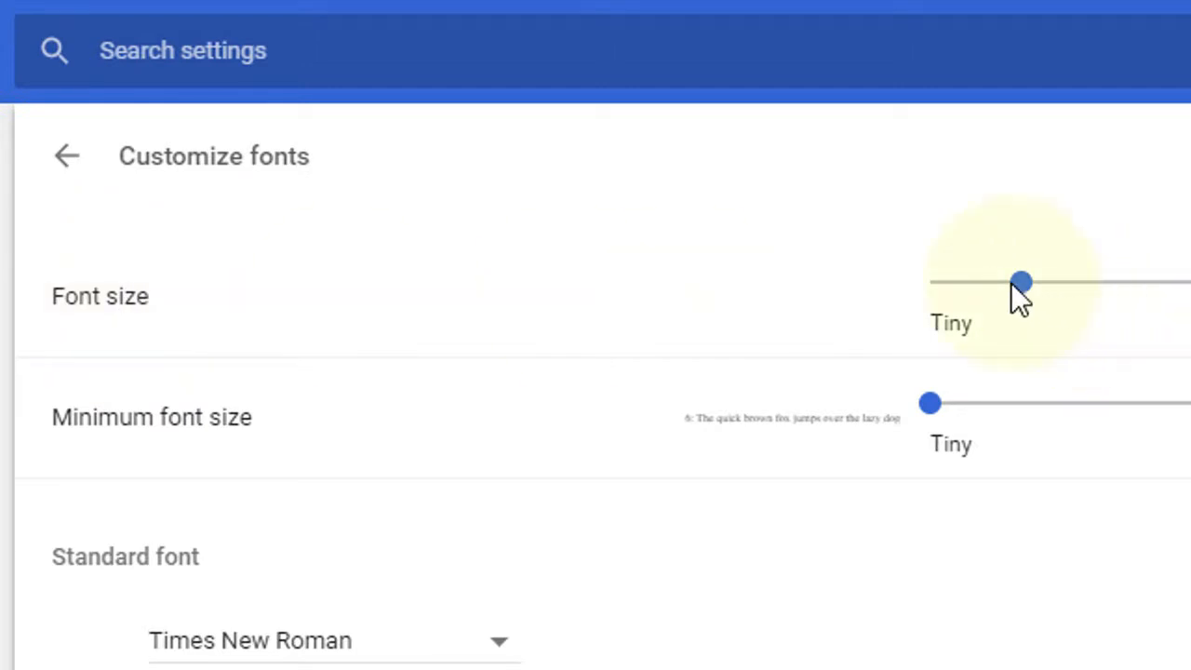
left_click_drag(1021, 282, 1066, 300)
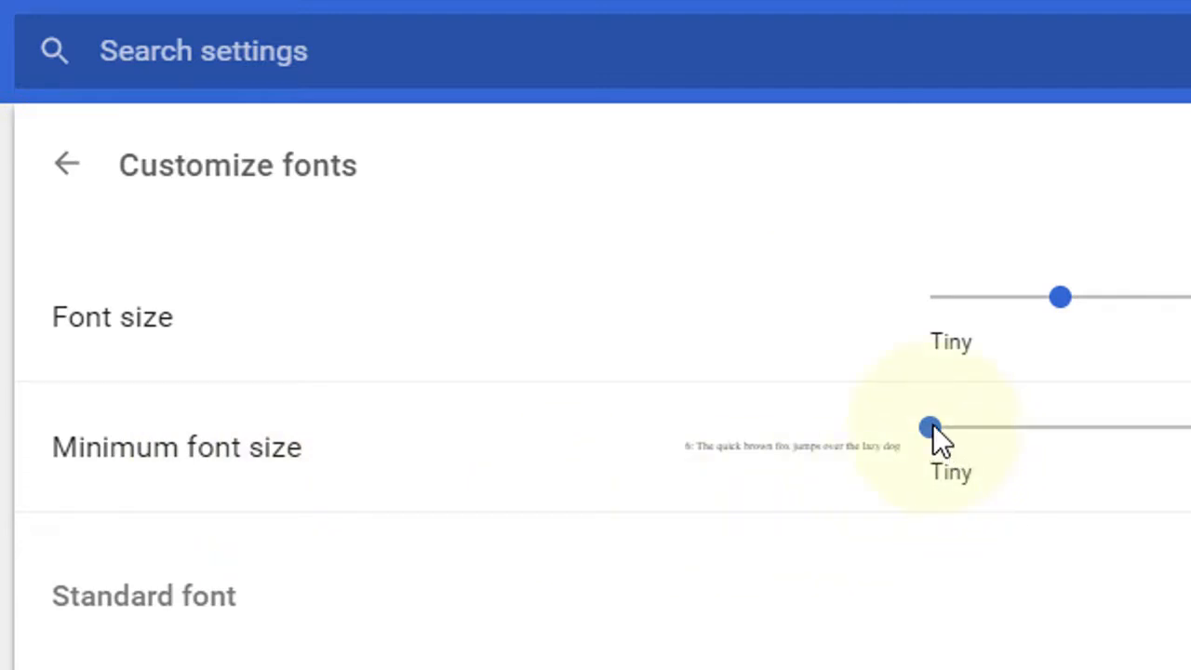
left_click_drag(930, 425, 1061, 428)
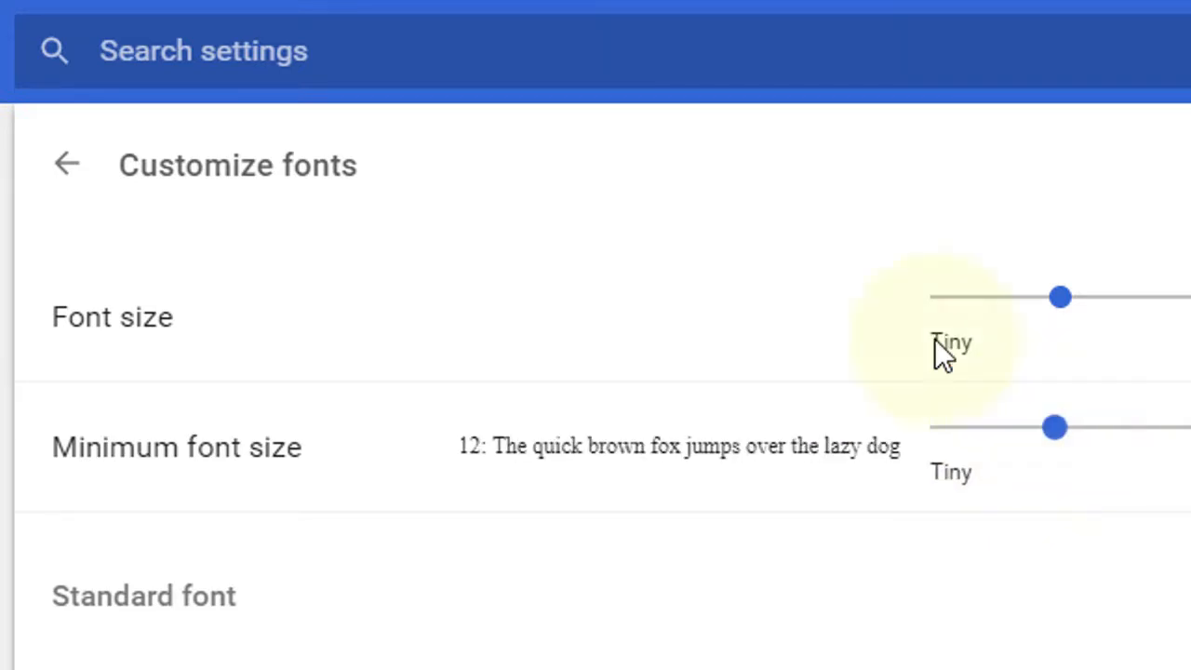
Step: Try Yu Gothic, Simplified Arabic Fixed, Segoe Script and Poor Richard as the standard font
scroll(195, 441, "down", 2)
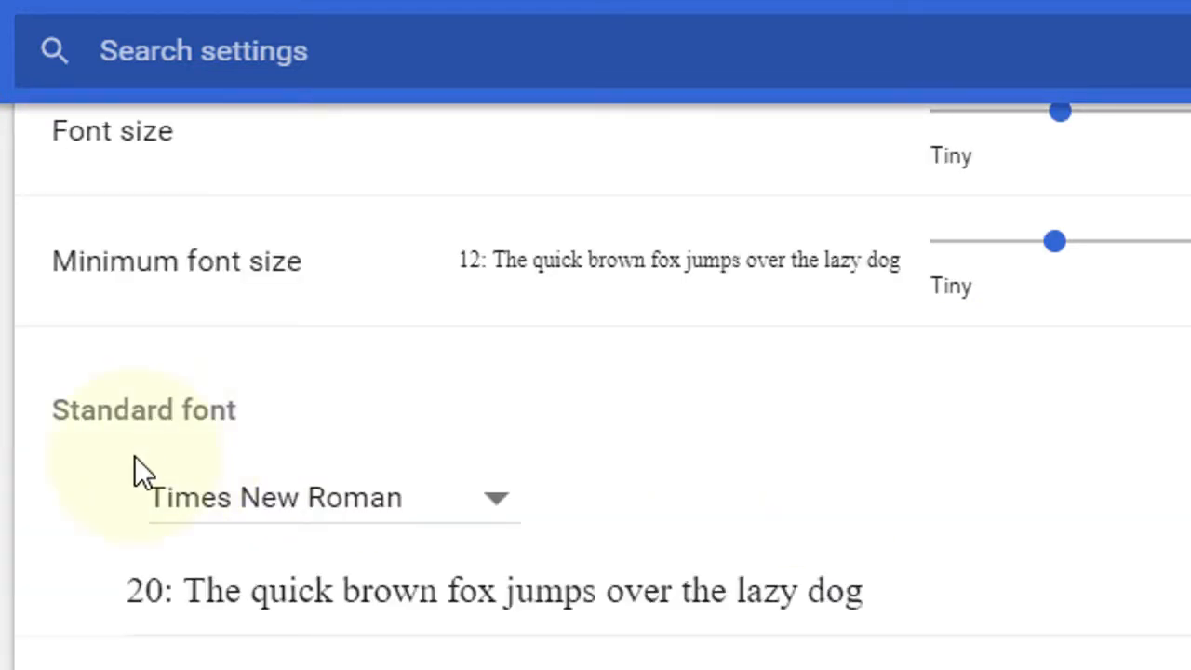
left_click(452, 510)
scroll(493, 209, "down", 5)
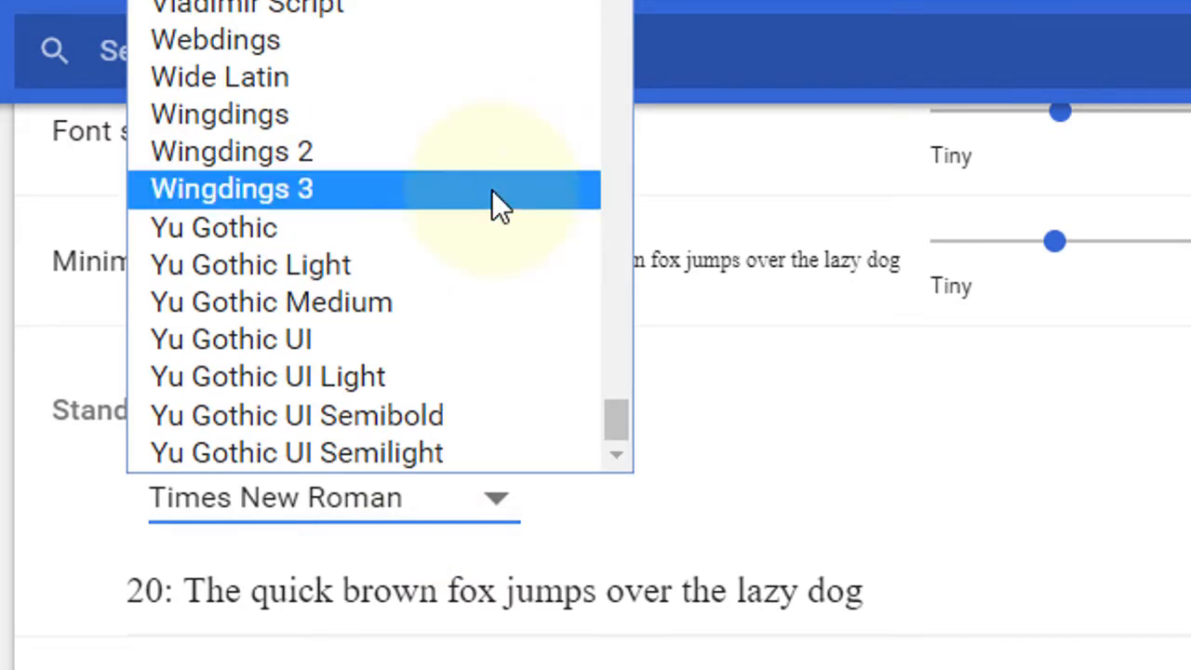
left_click(418, 234)
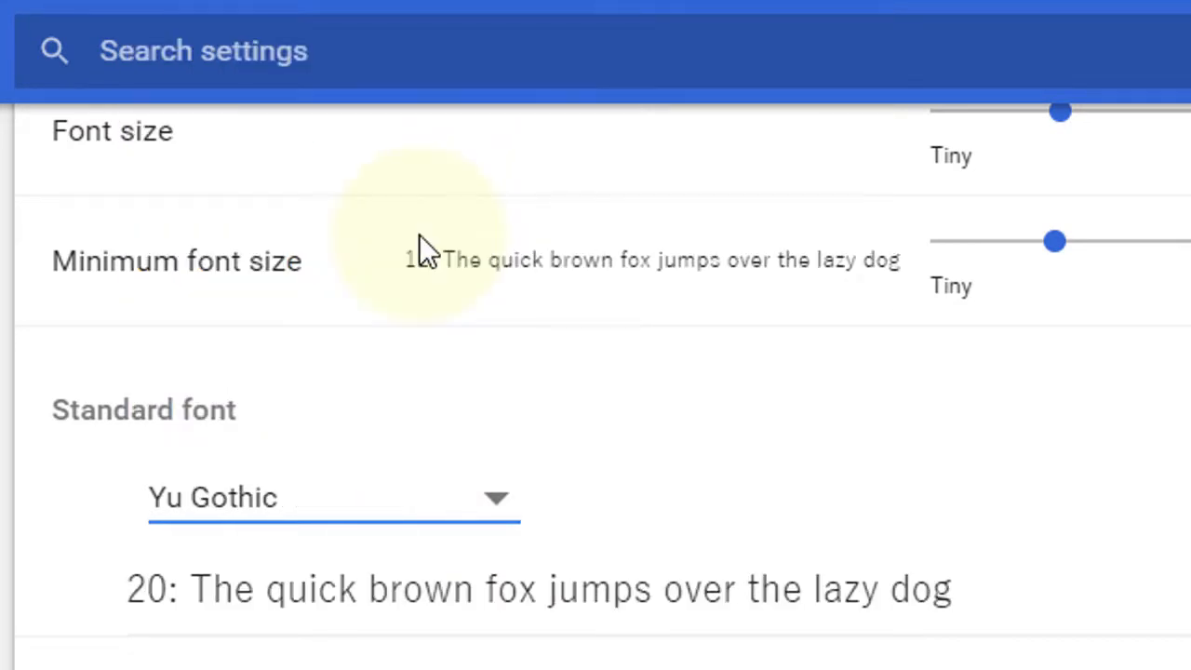
left_click(500, 503)
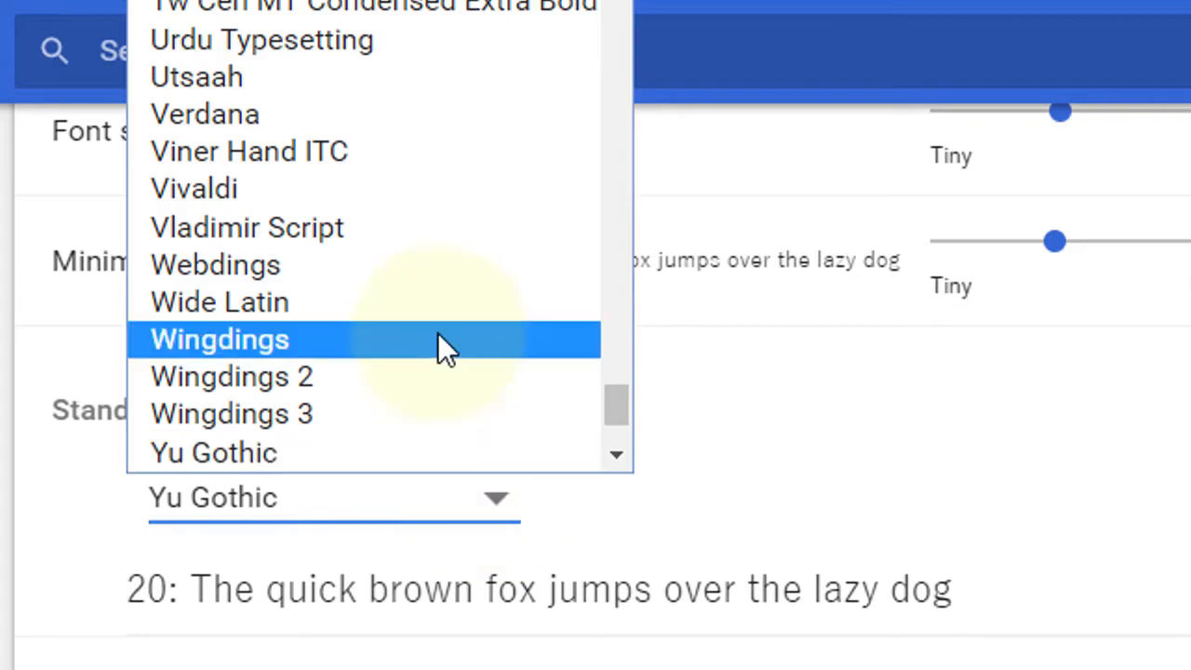
scroll(452, 233, "up", 8)
left_click(374, 3)
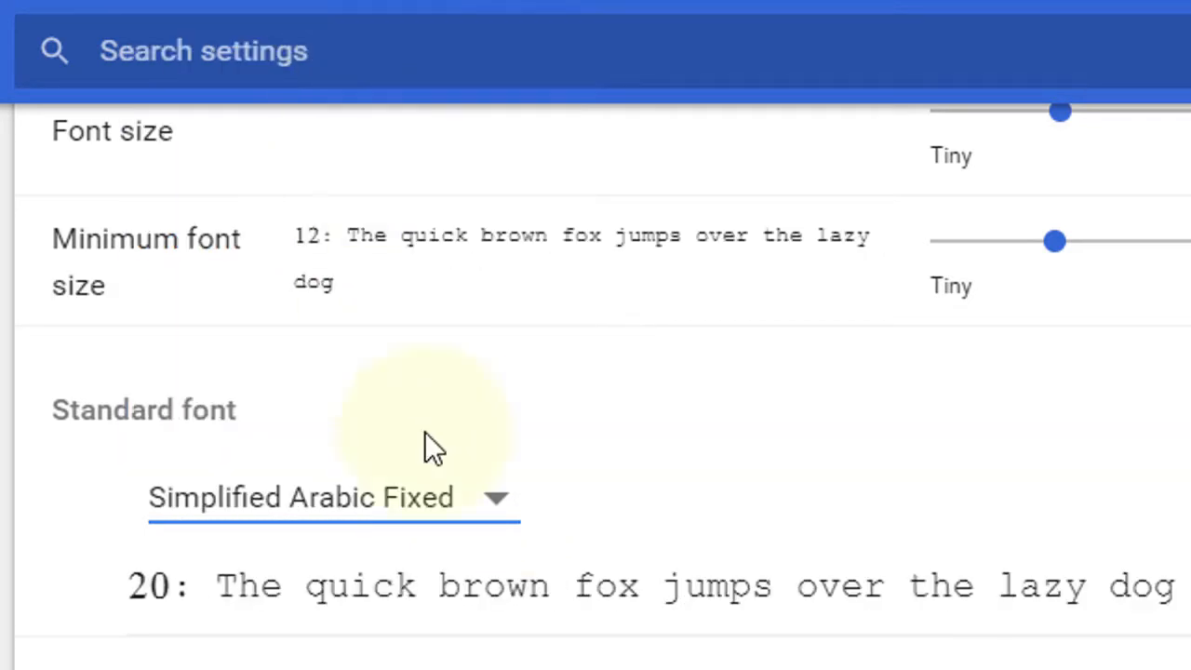
left_click(418, 510)
left_click(293, 2)
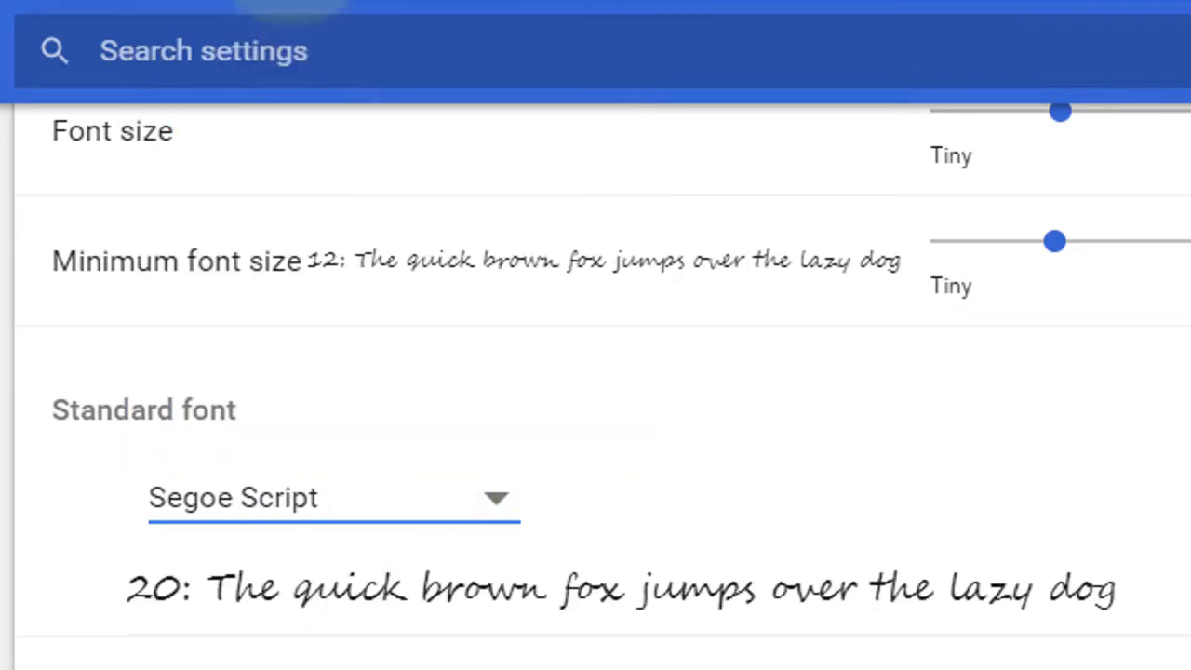
left_click(428, 505)
left_click(456, 2)
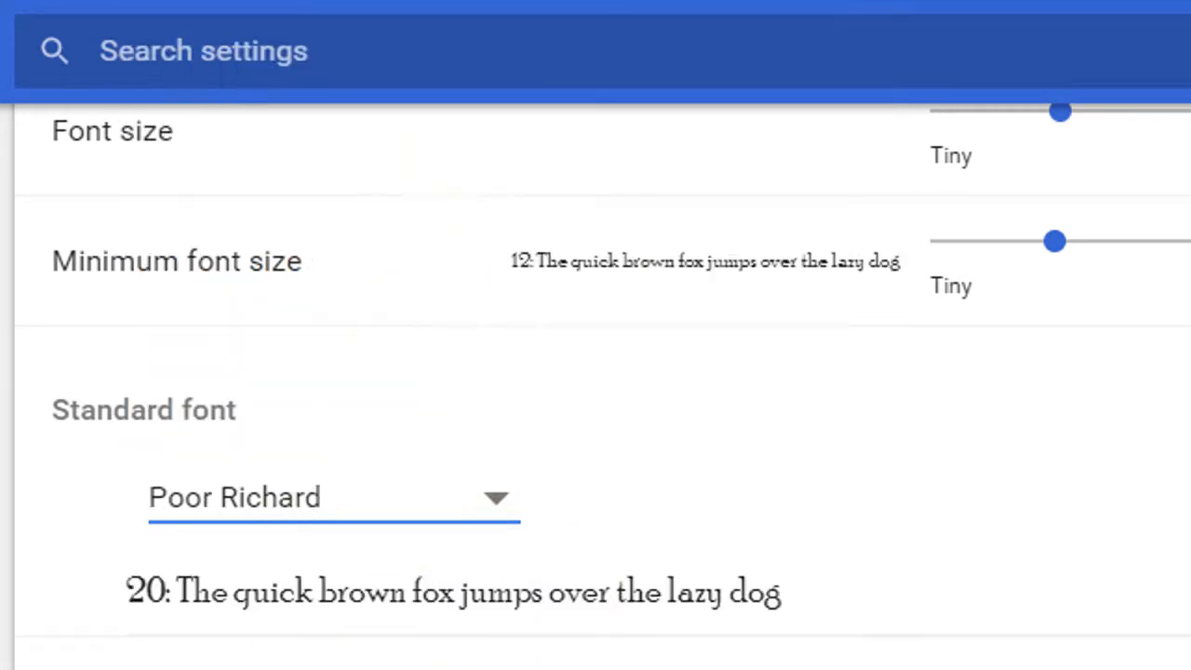
Step: Set the standard font to Eras Demi ITC
left_click(386, 521)
scroll(348, 311, "up", 15)
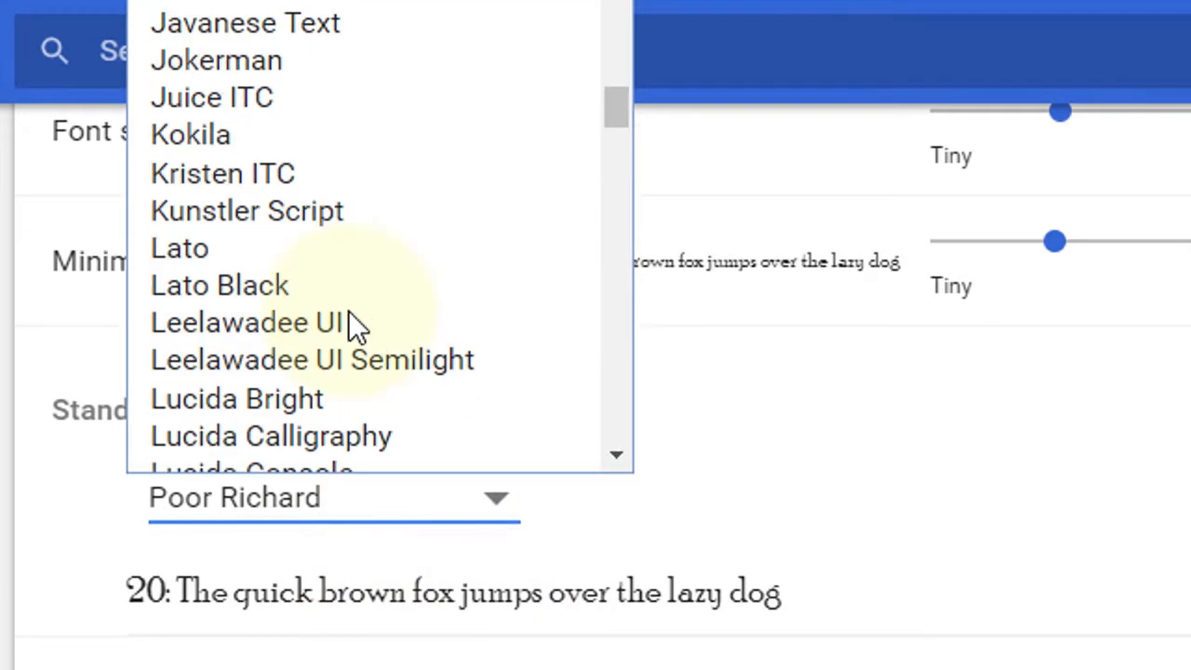
scroll(339, 310, "up", 7)
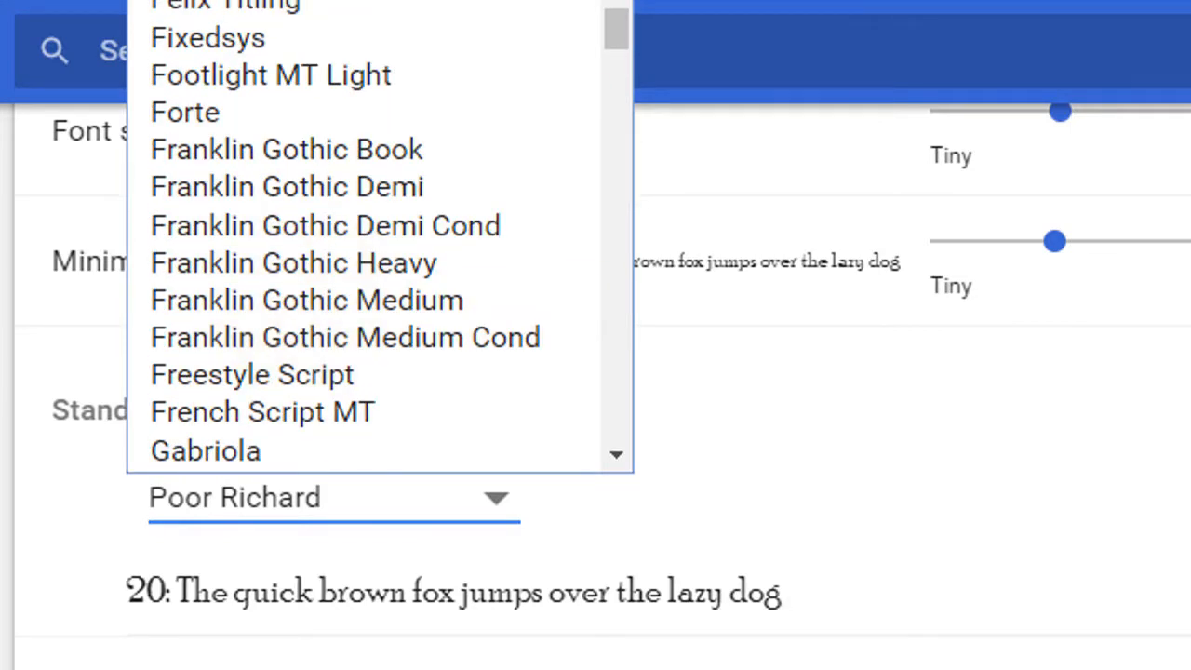
left_click(236, 2)
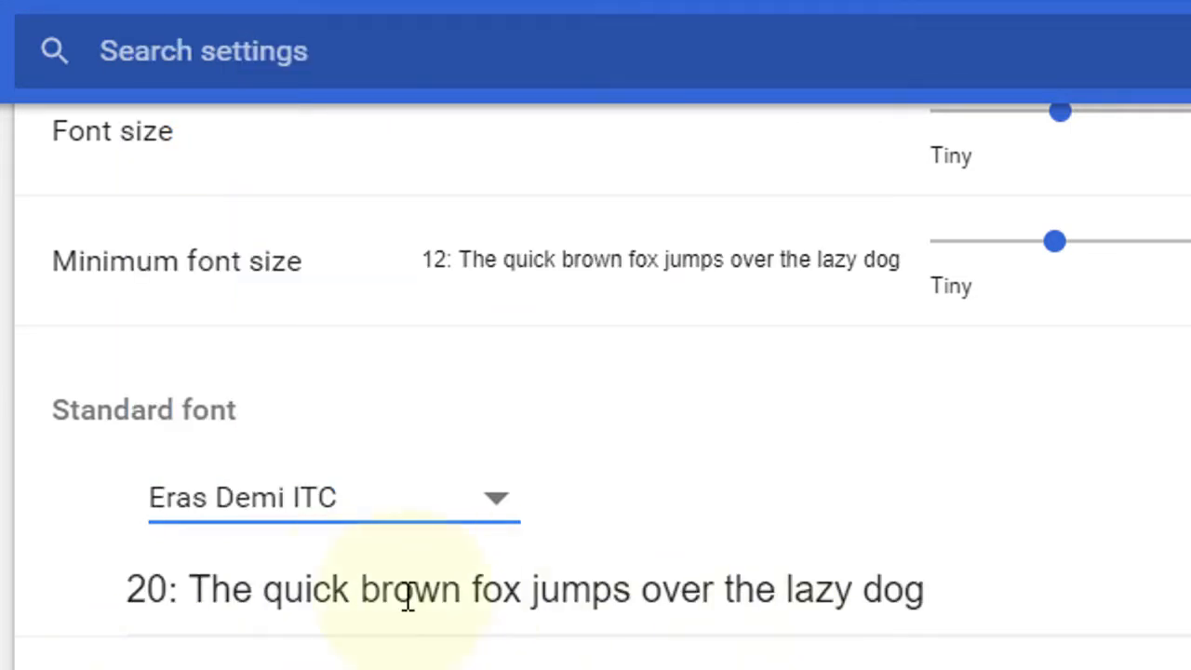
Step: Try Sitka Subheading as the serif font, and settle on Segoe UI Black
scroll(407, 600, "down", 2)
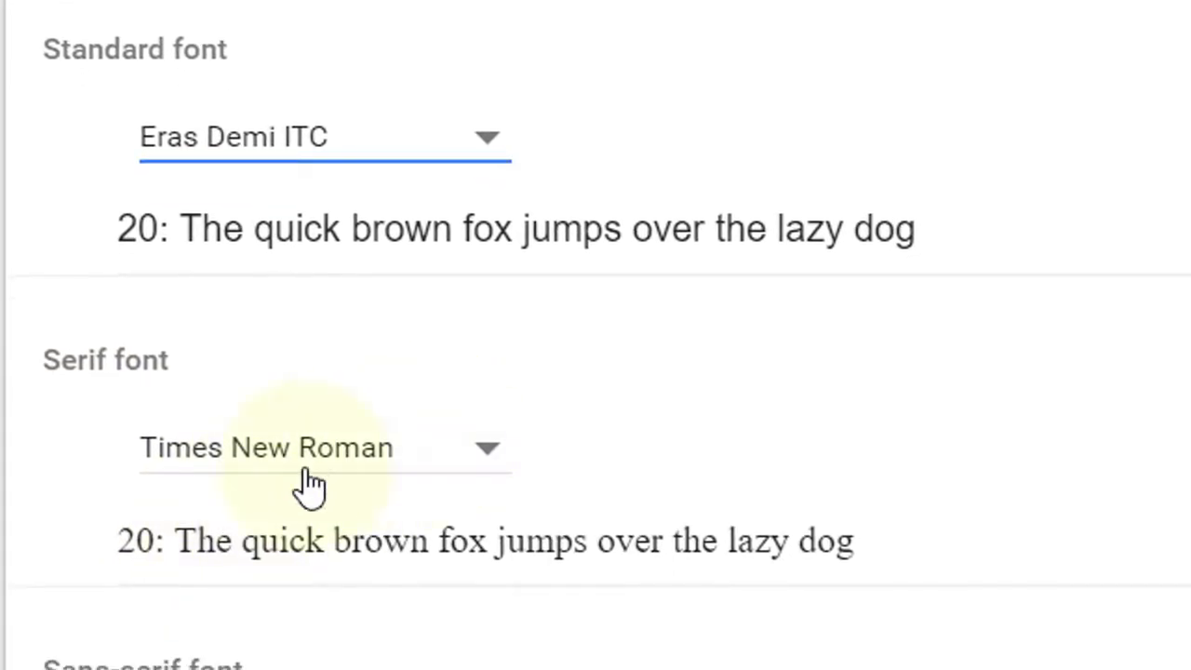
left_click(359, 451)
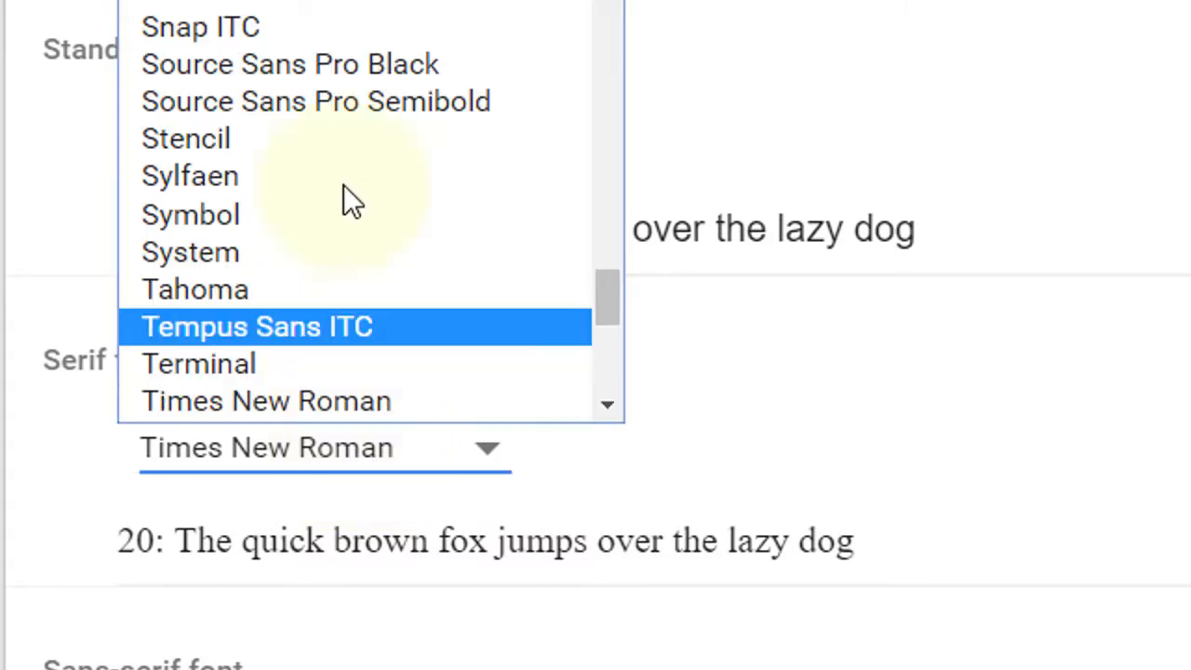
left_click(365, 2)
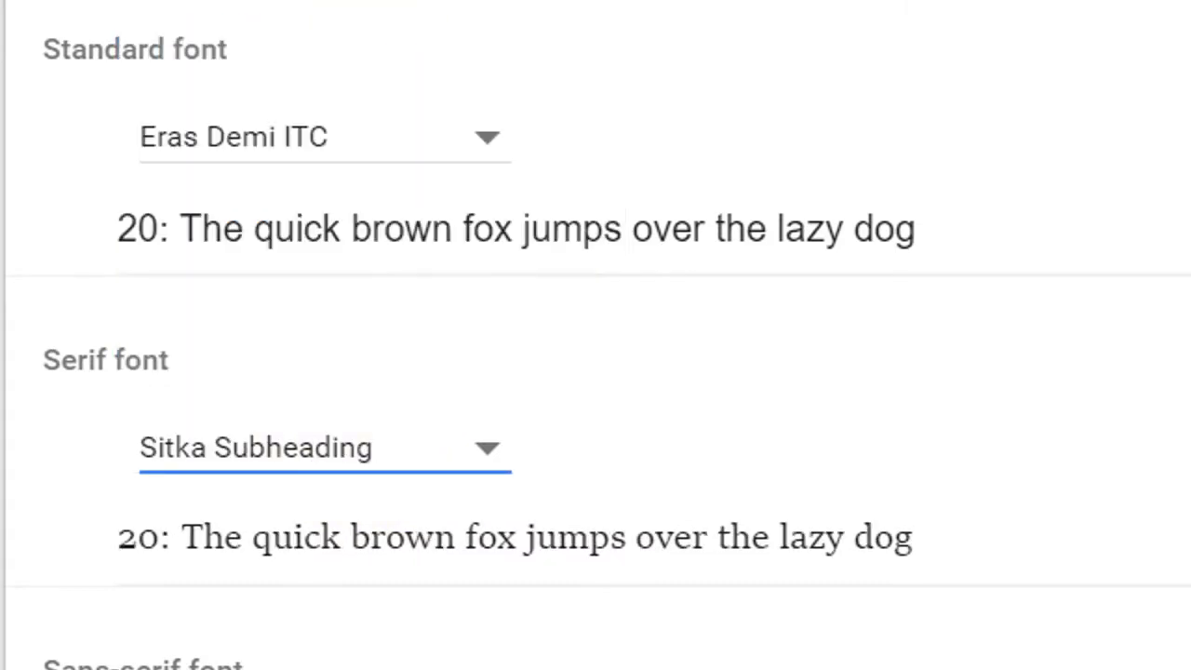
left_click(344, 442)
left_click(317, 1)
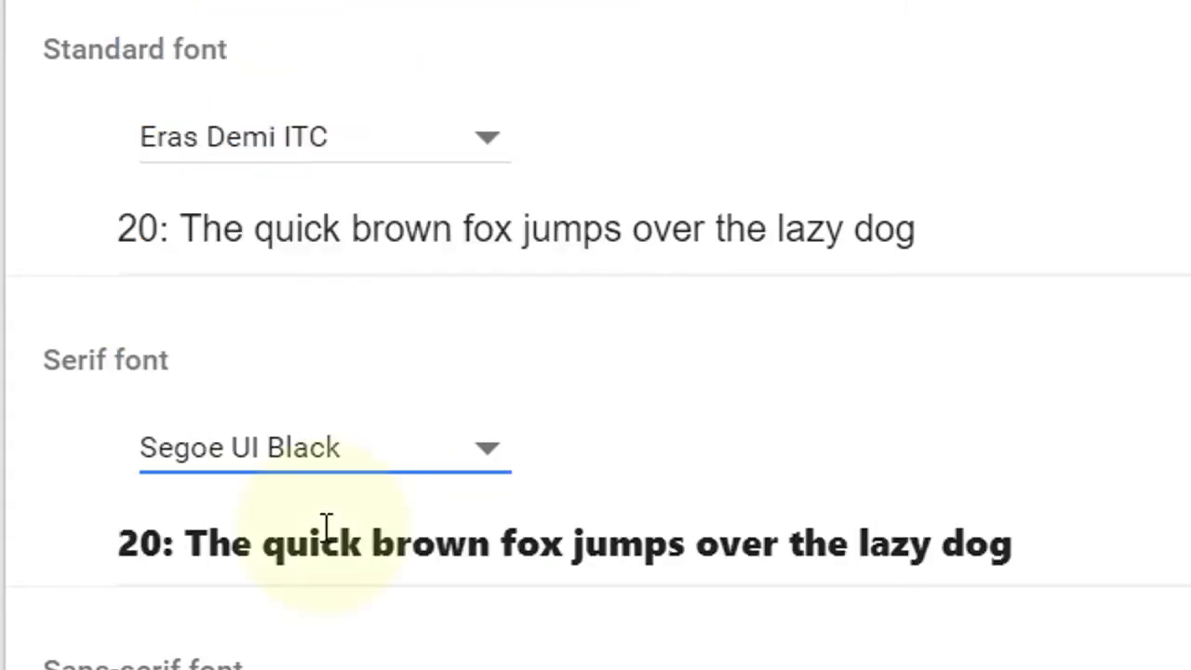
Step: Set the fixed-width font to Calisto MT
scroll(324, 524, "down", 2)
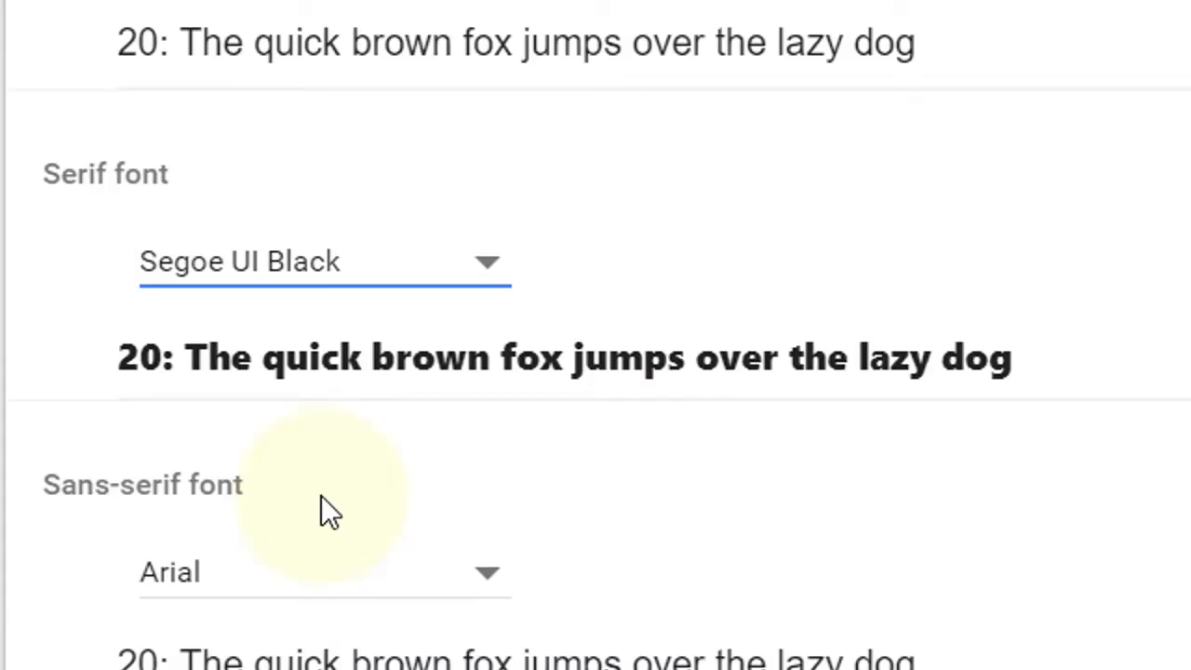
scroll(321, 495, "down", 4)
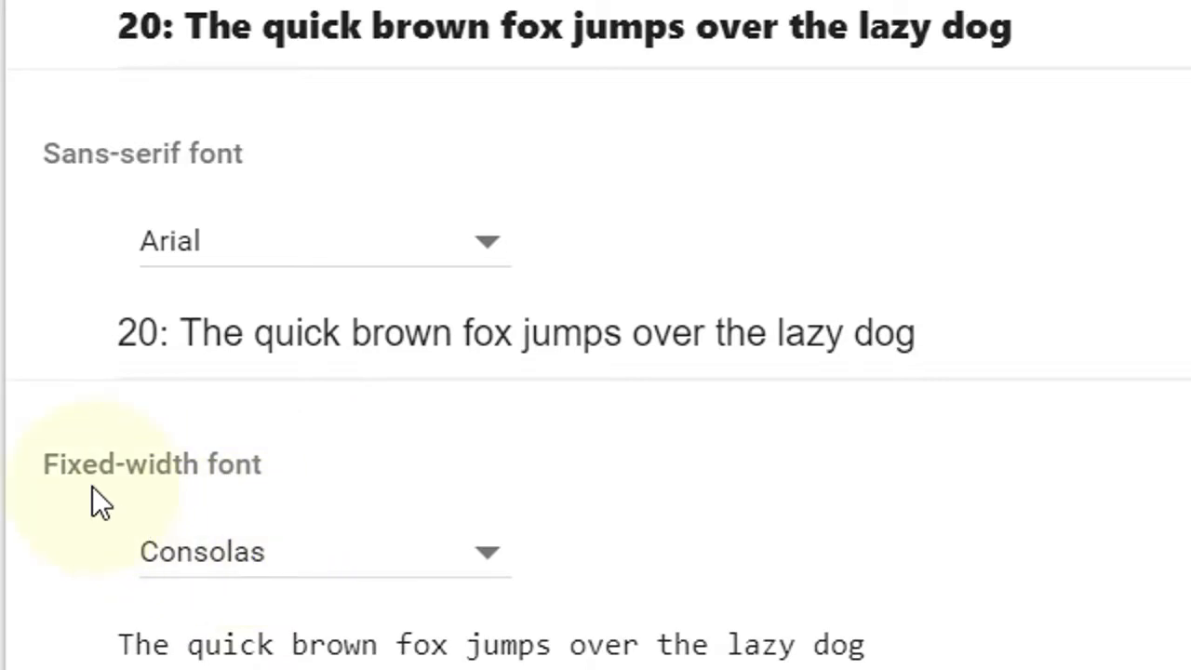
left_click(395, 574)
left_click(391, 67)
Step: Review the font sizes and the chosen standard, serif, sans-serif and fixed-width fonts with their sample texts
scroll(549, 646, "up", 6)
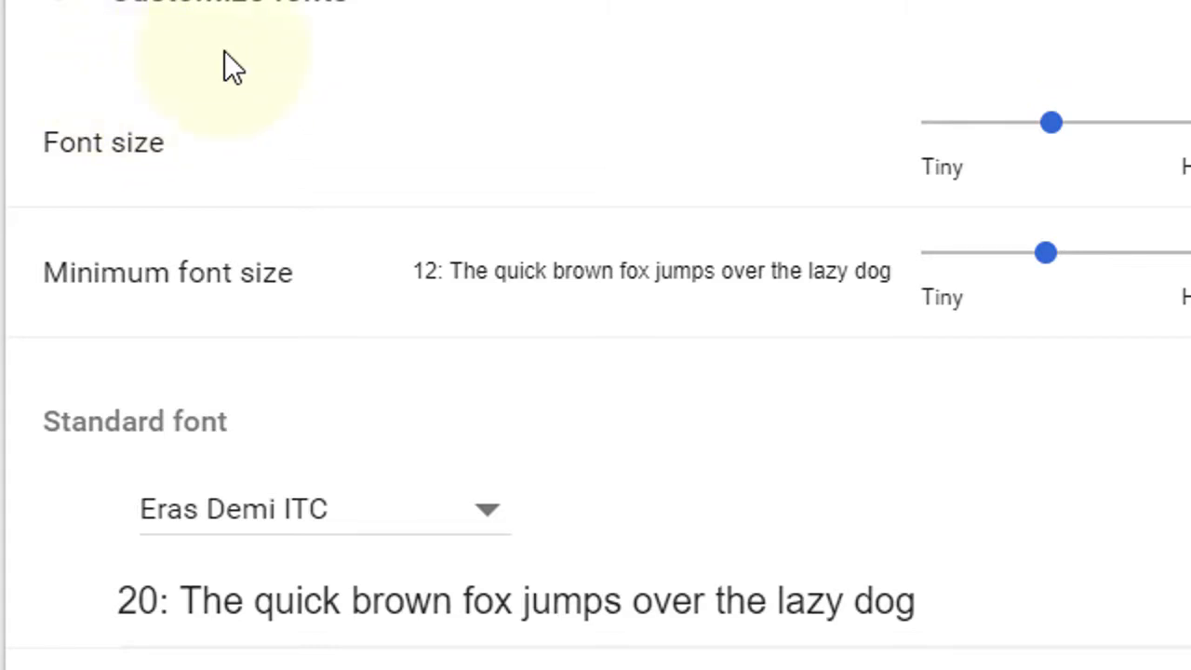
scroll(493, 279, "down", 5)
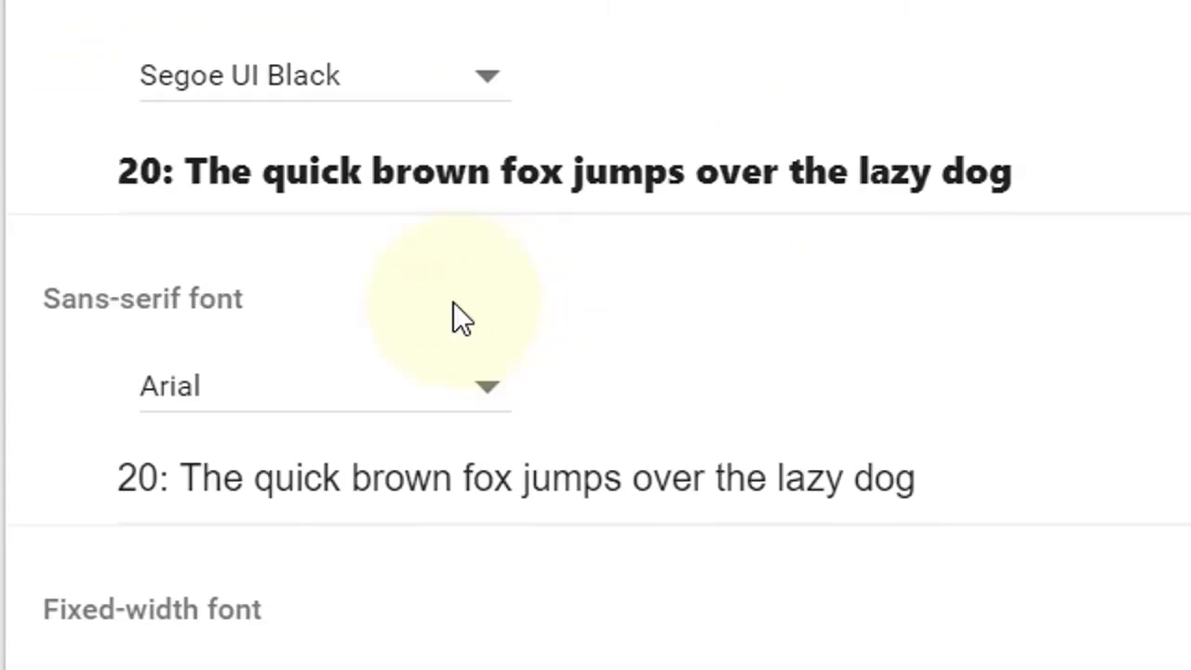
scroll(446, 307, "up", 8)
scroll(453, 551, "down", 2)
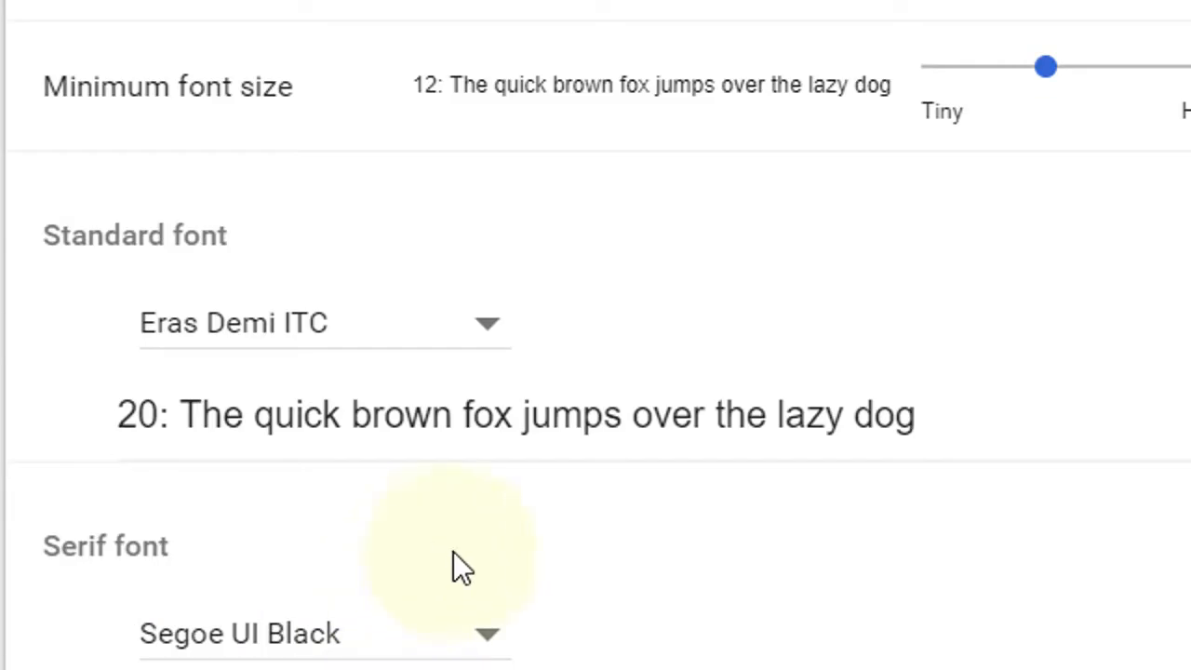
scroll(457, 484, "down", 7)
scroll(462, 428, "up", 2)
scroll(465, 428, "down", 2)
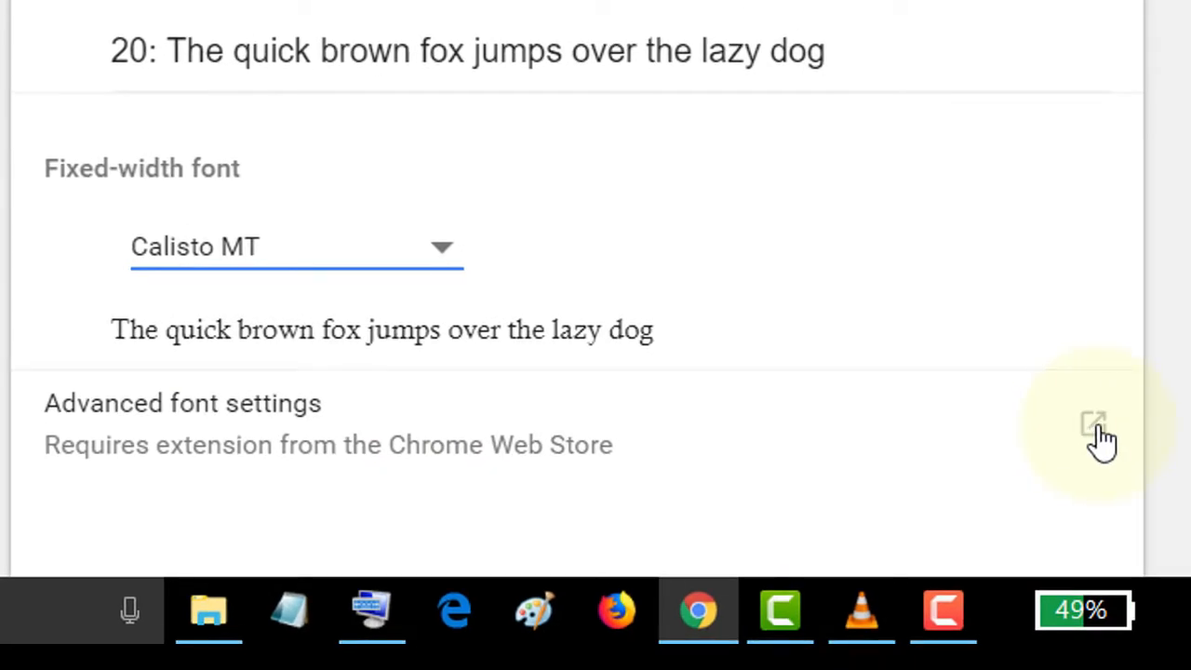
Step: Install the Advanced Font Settings extension from the Chrome Web Store
left_click(1098, 428)
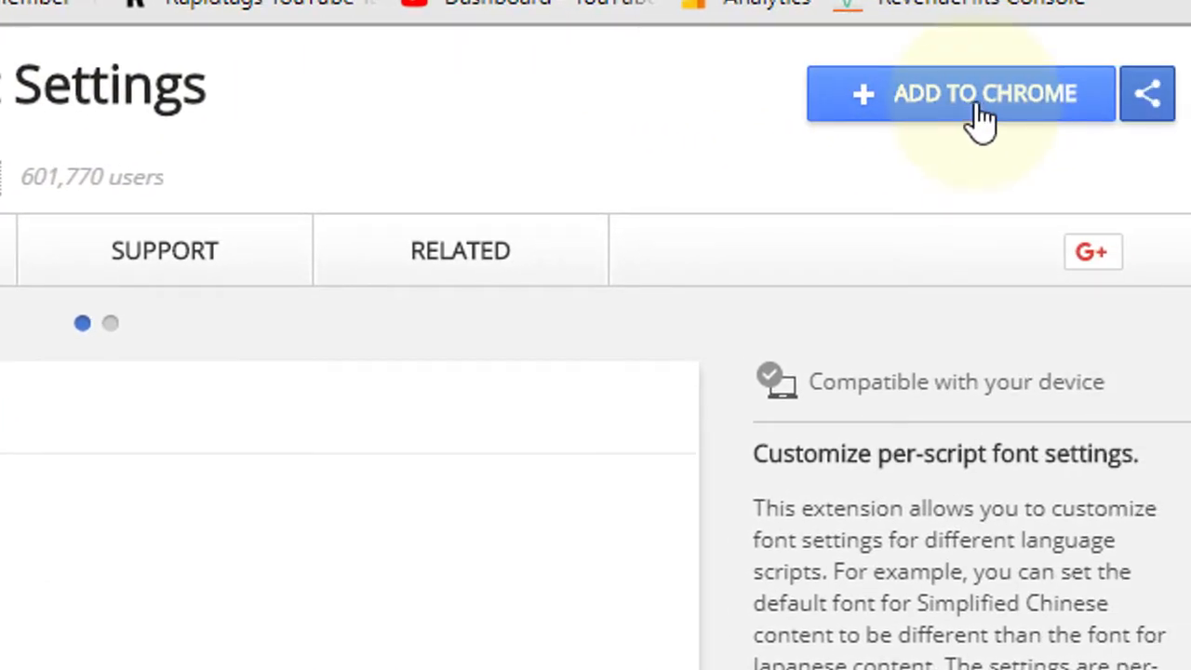
left_click(982, 119)
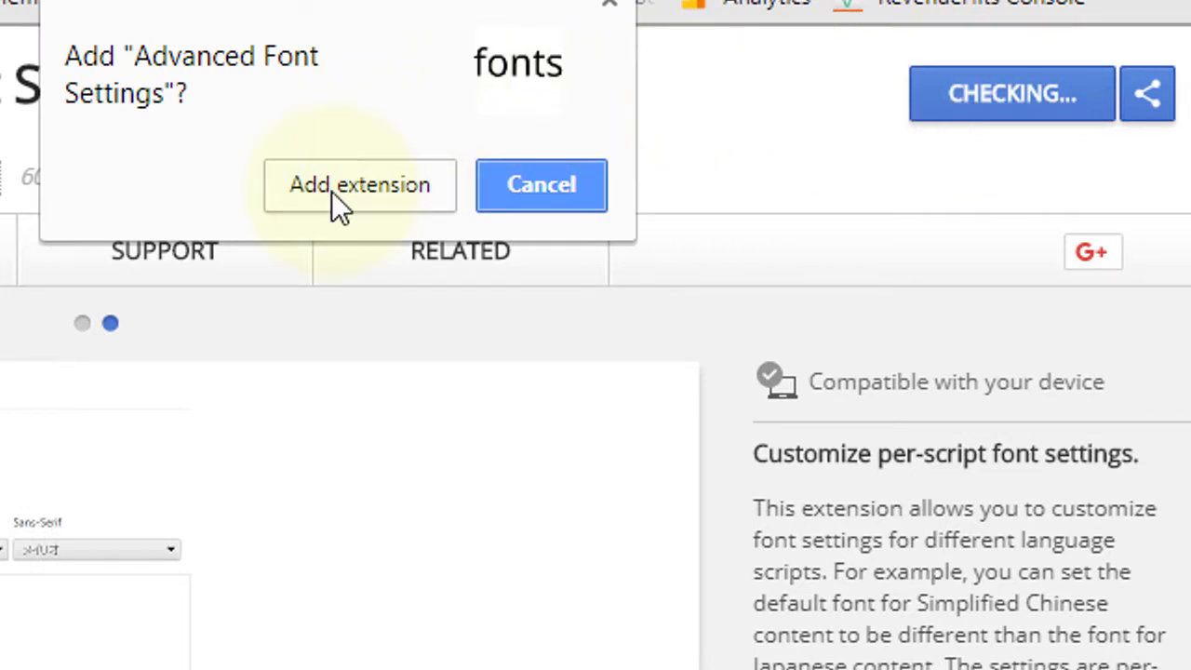
left_click(332, 184)
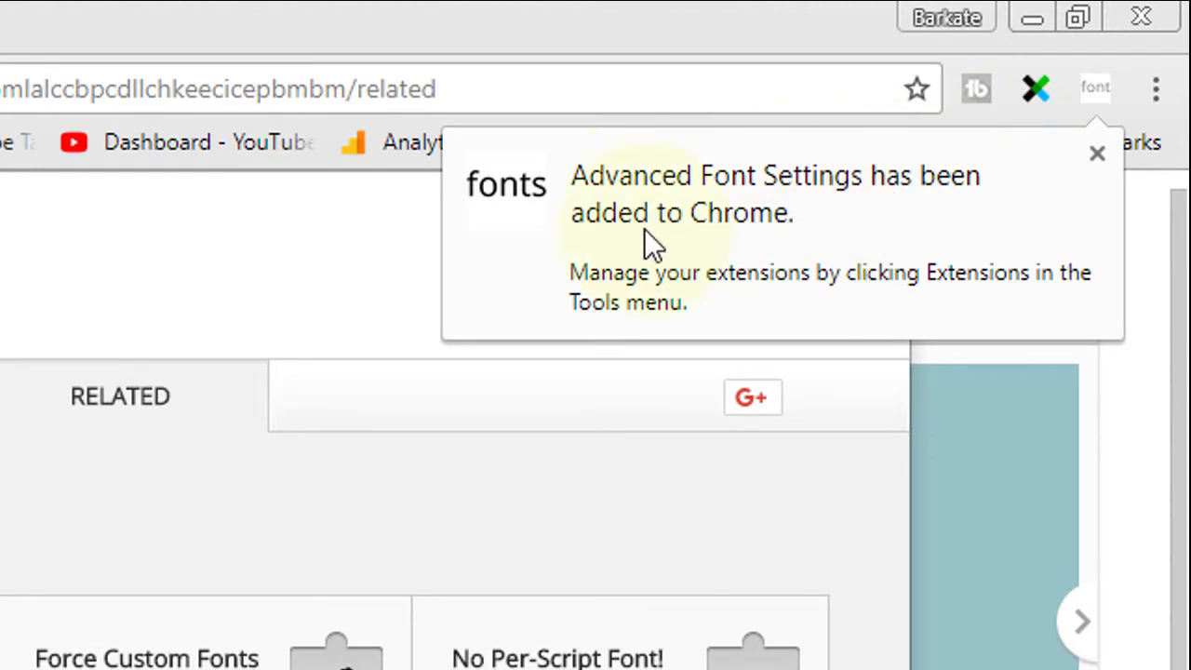
Step: Open the options page of the Advanced Font Settings extension
right_click(1094, 88)
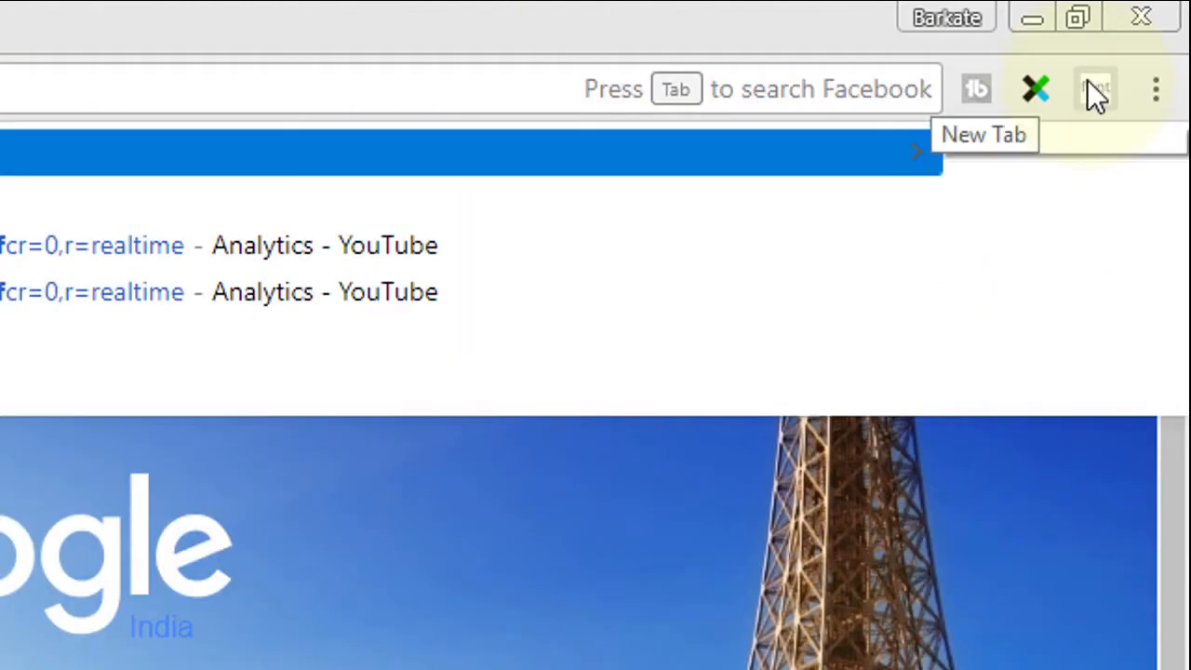
right_click(1087, 88)
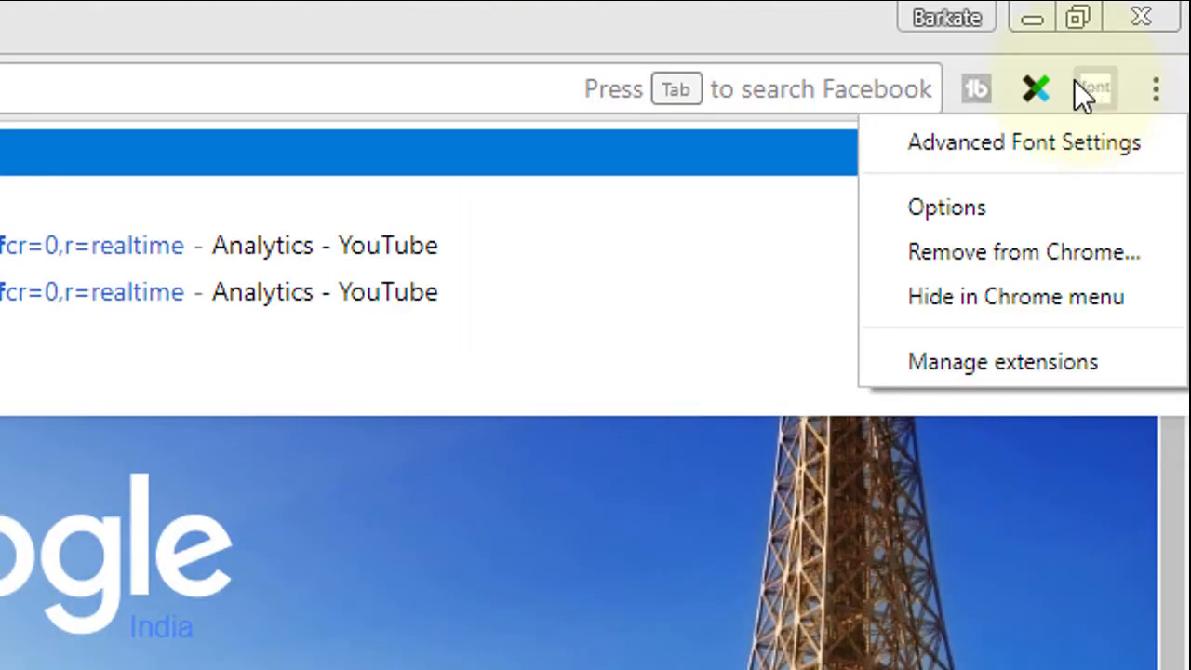
left_click(947, 209)
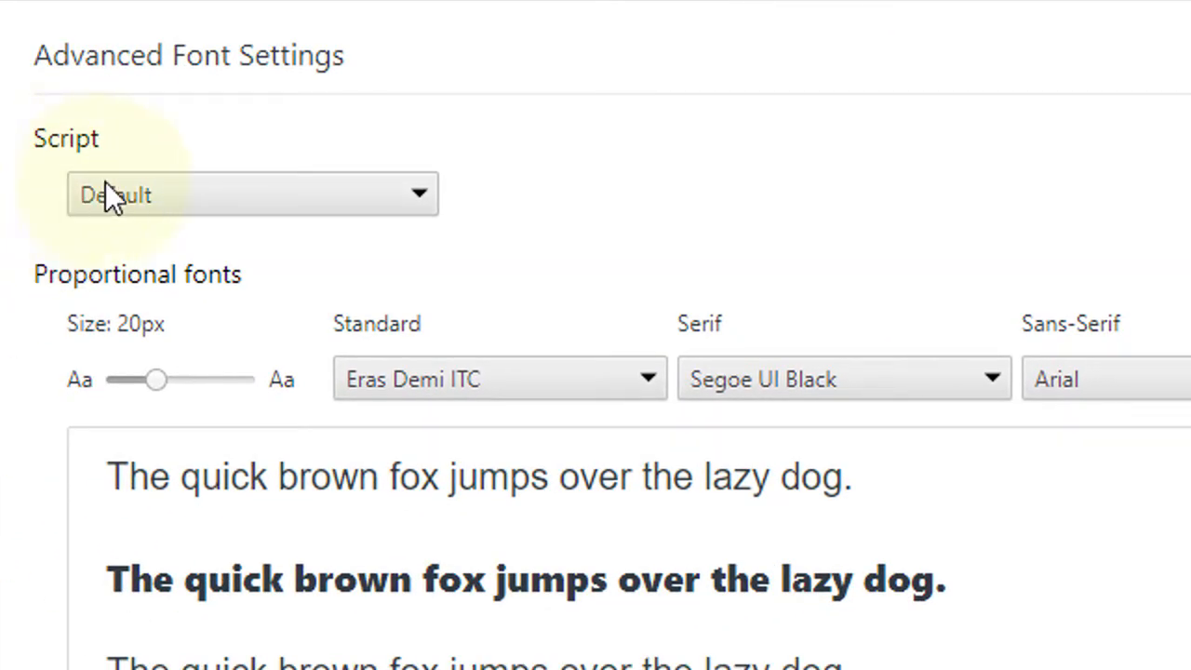
Step: Set the script for the font settings to Nūshu
left_click(121, 191)
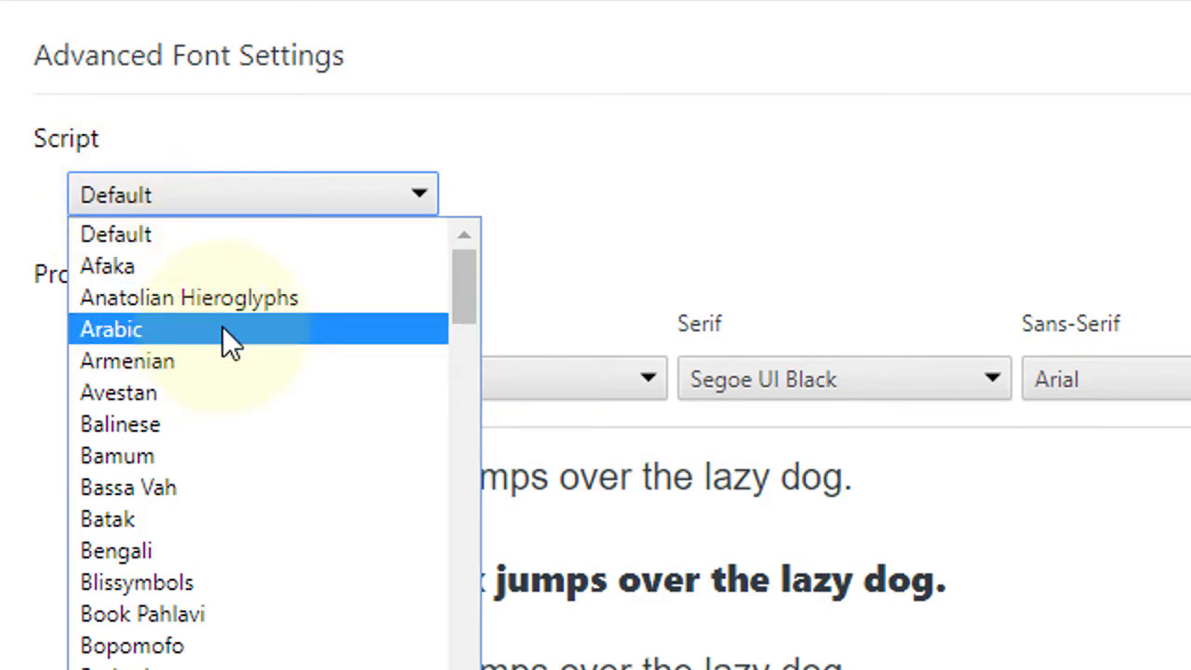
scroll(219, 336, "down", 20)
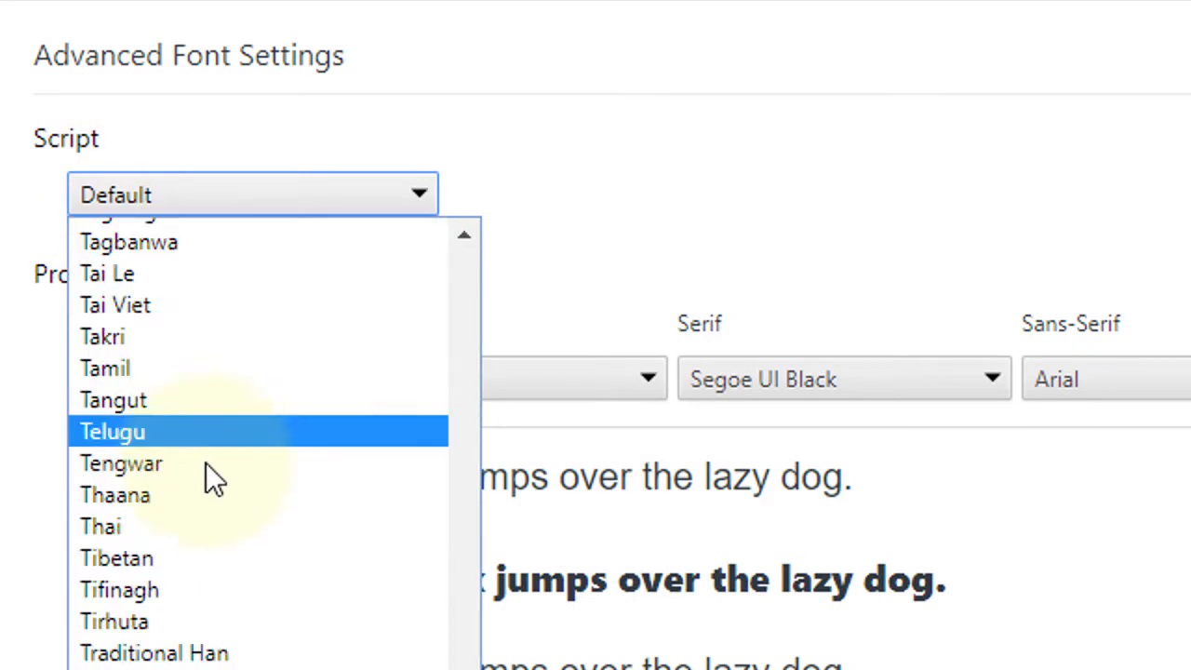
scroll(207, 465, "down", 1)
scroll(202, 466, "up", 15)
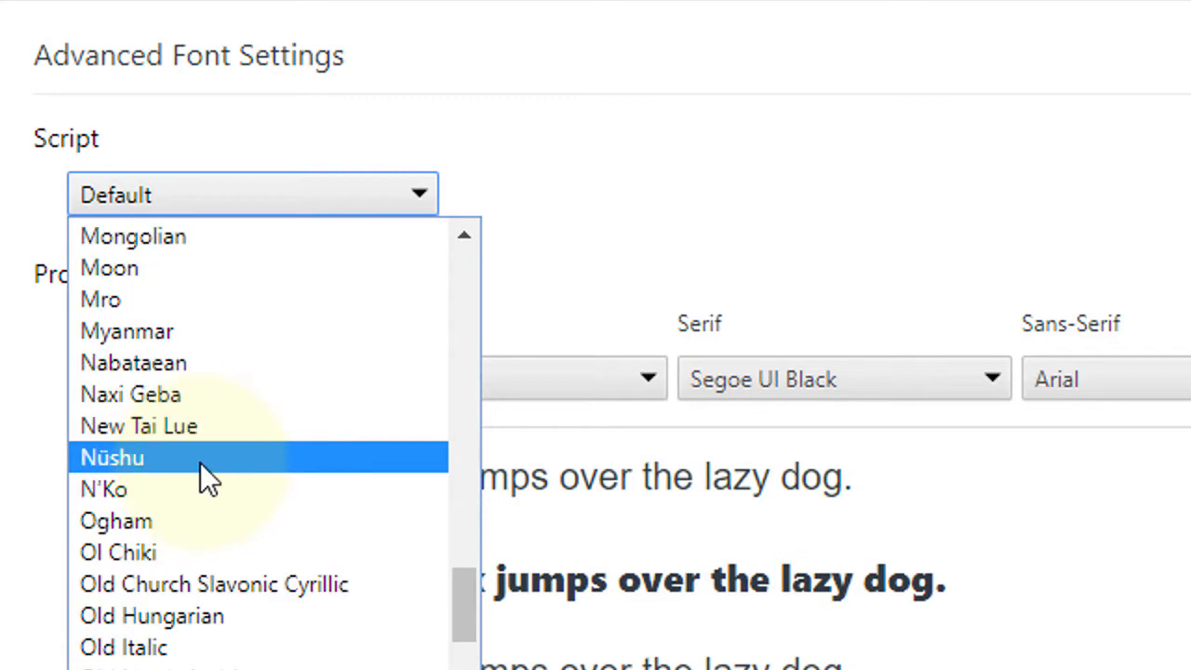
left_click(200, 463)
Step: Set the size of the proportional fonts to 47px
scroll(70, 331, "down", 3)
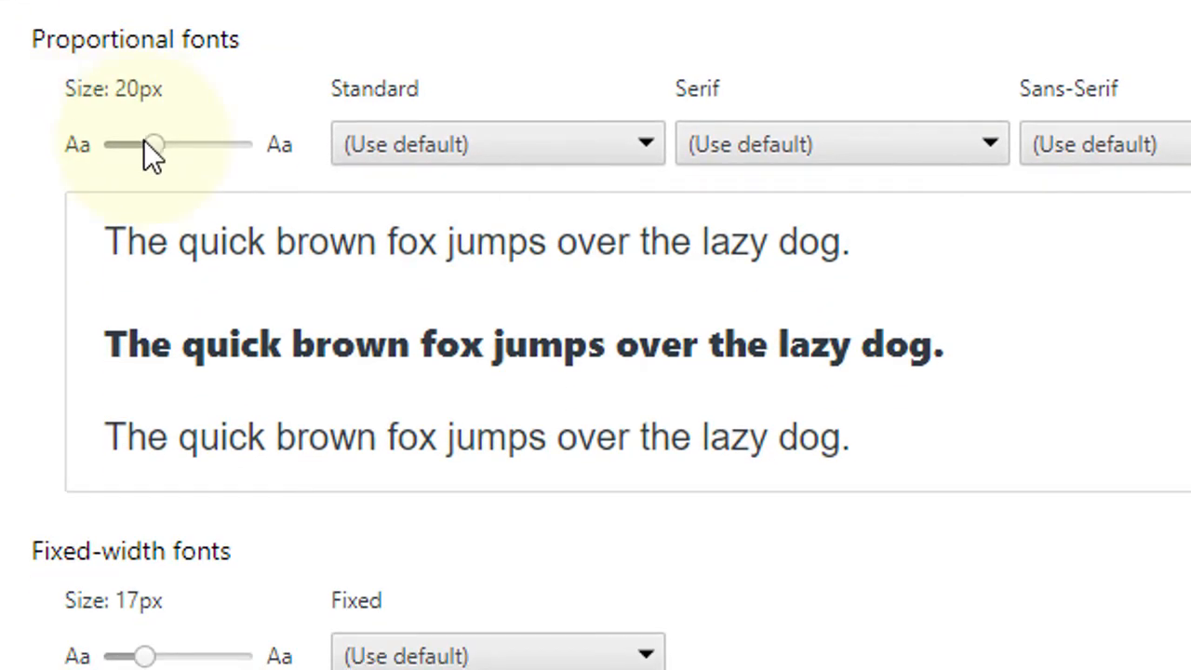
left_click_drag(148, 145, 236, 154)
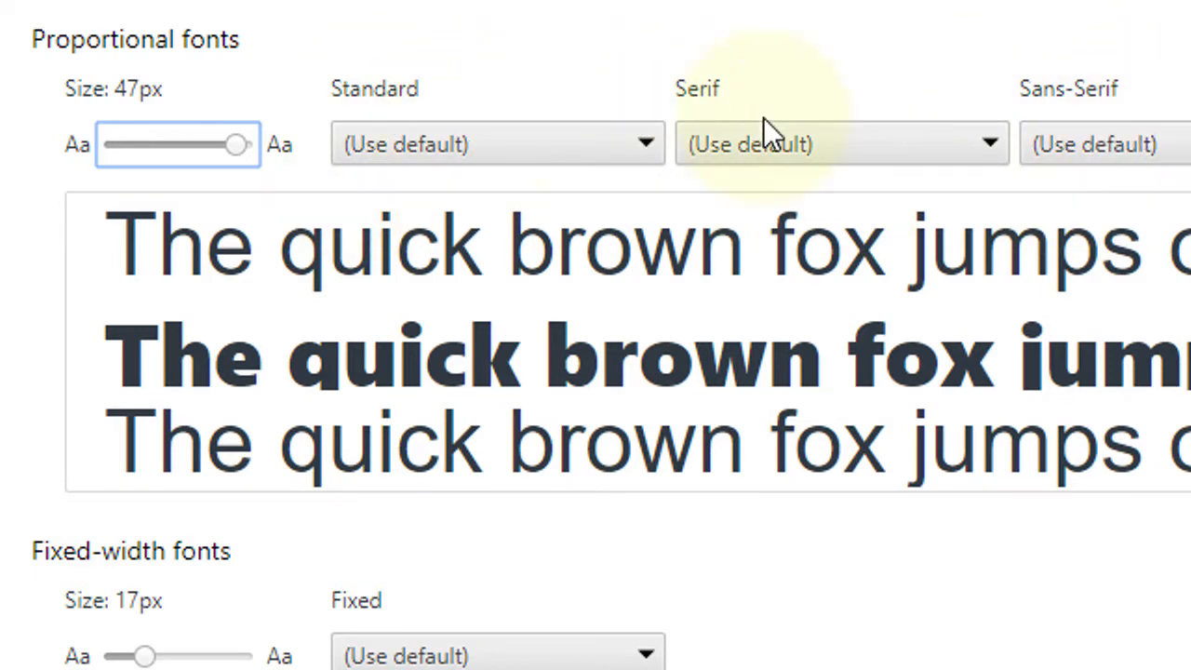
Step: Examine the available standard, serif and sans-serif fonts, and review the fixed-width font and minimum font size settings
left_click(586, 142)
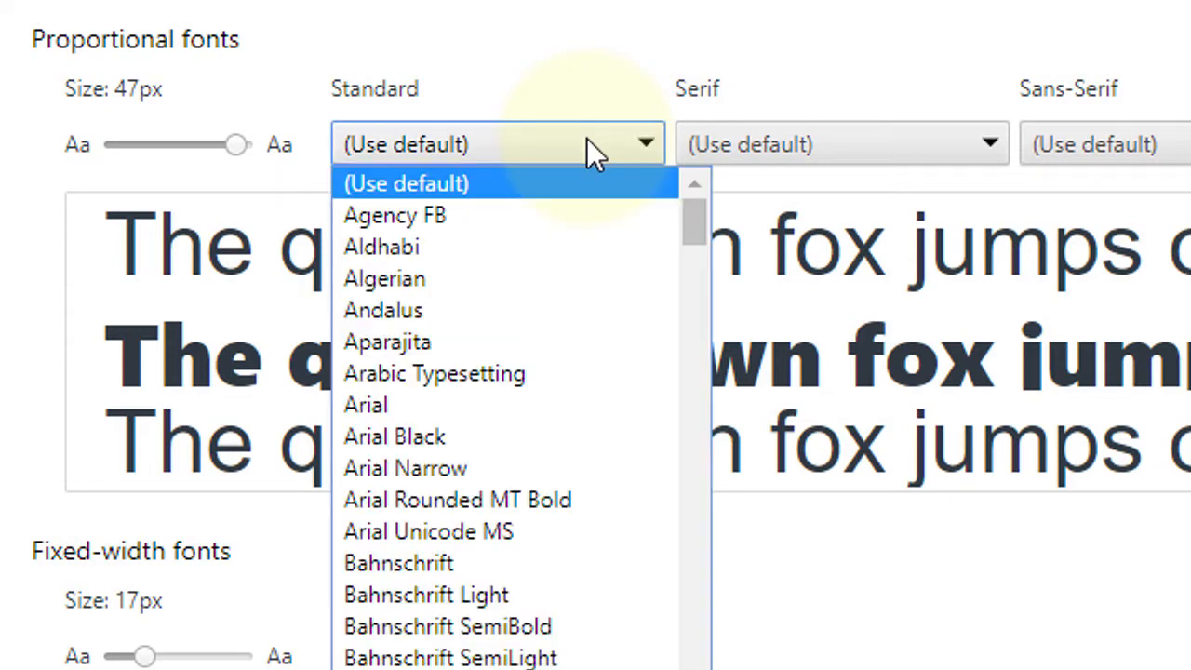
left_click(821, 141)
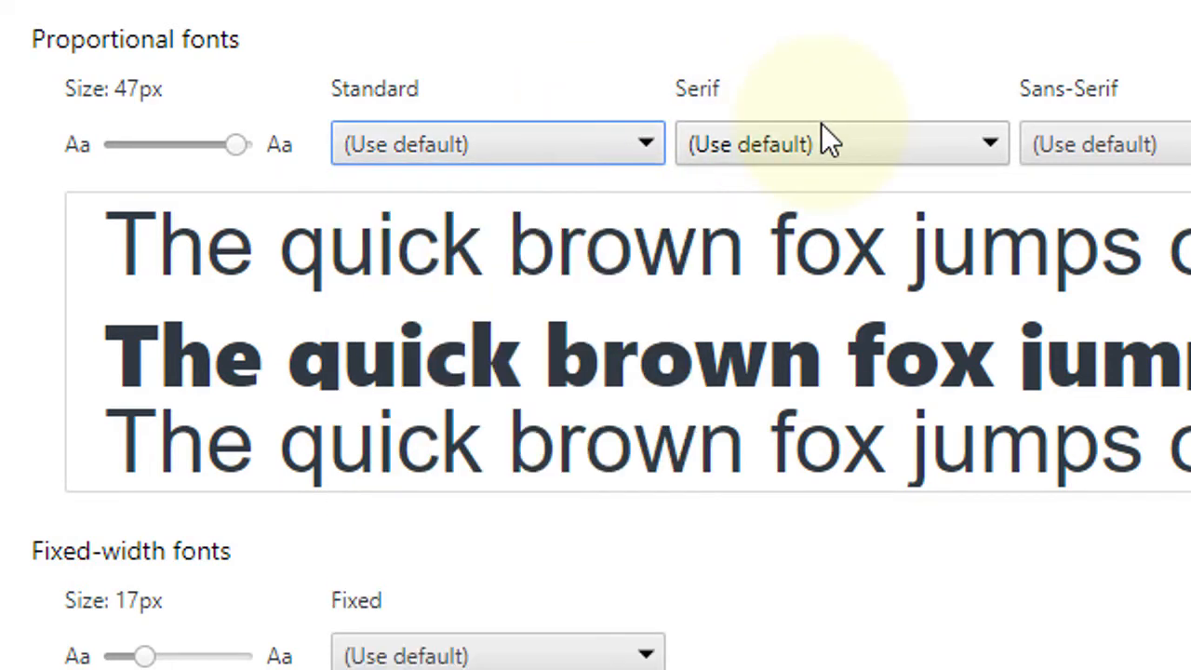
left_click(828, 142)
left_click(1098, 144)
left_click(1097, 144)
left_click(1135, 137)
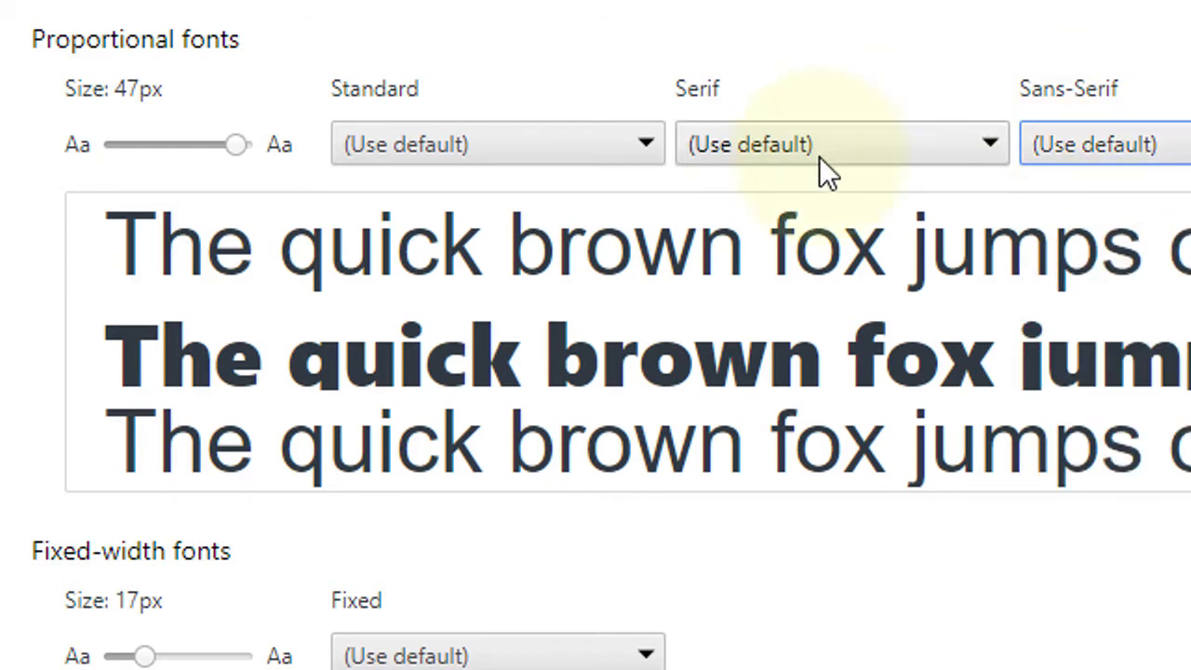
scroll(819, 156, "down", 4)
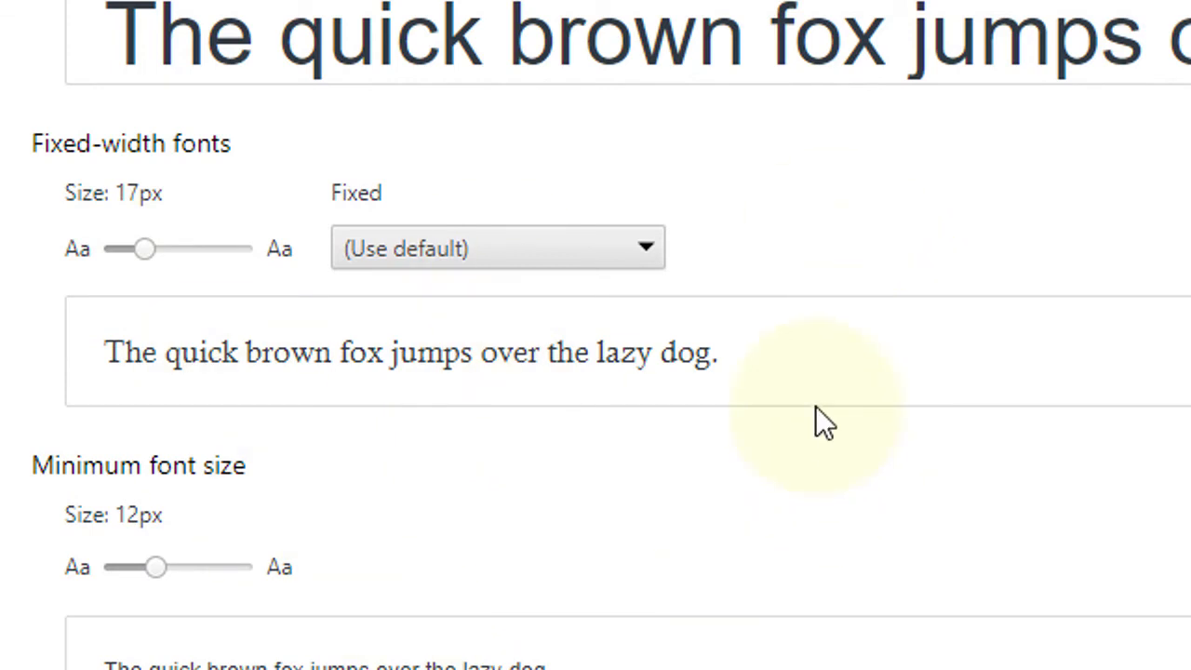
scroll(815, 420, "up", 4)
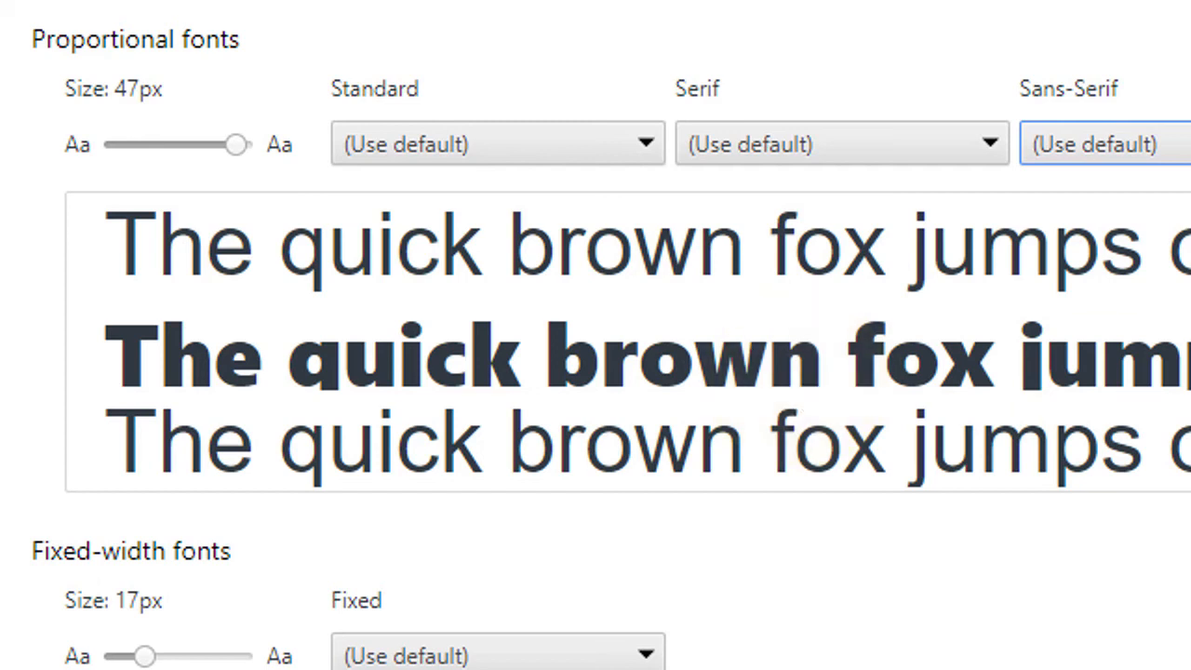
key("F10")
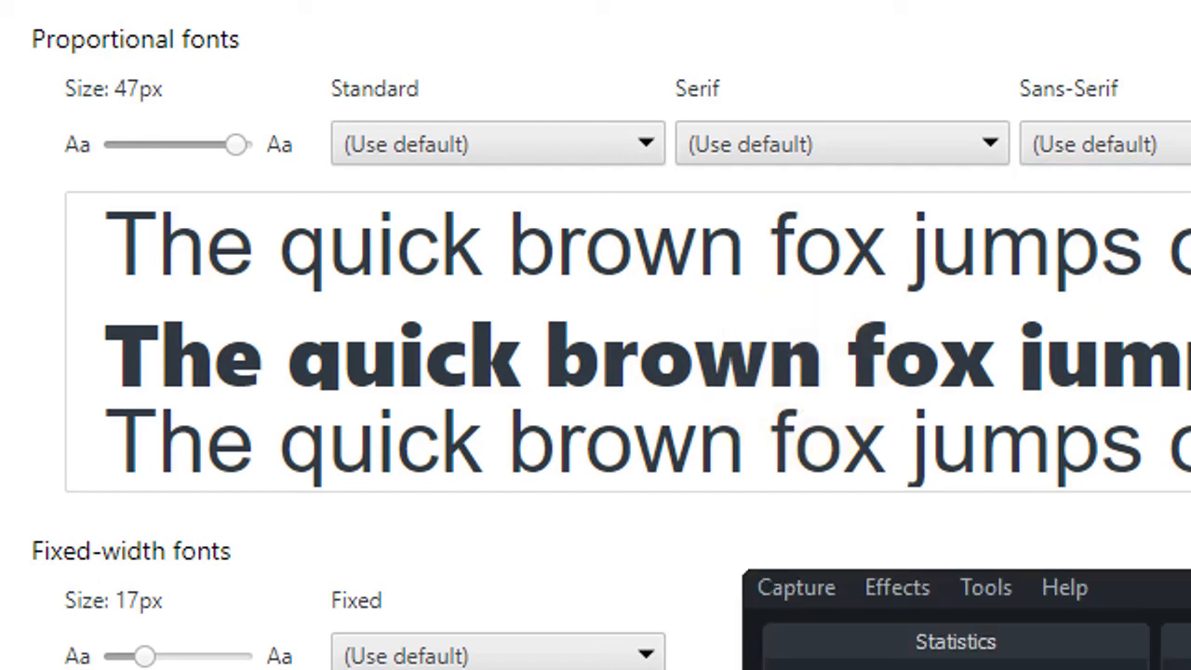